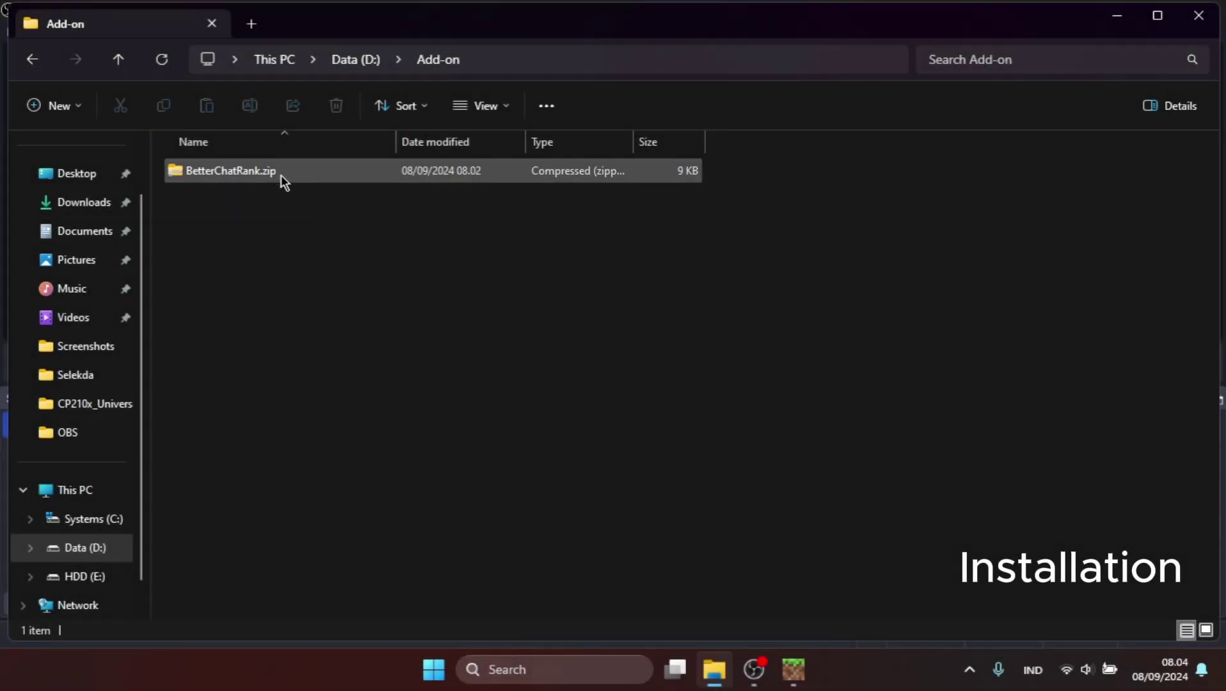
- Extract BetterChatRank.zip into a BetterChatRank folder, without opening the extracted files afterwards
{"action": "left_click", "coordinate": [281, 173]}
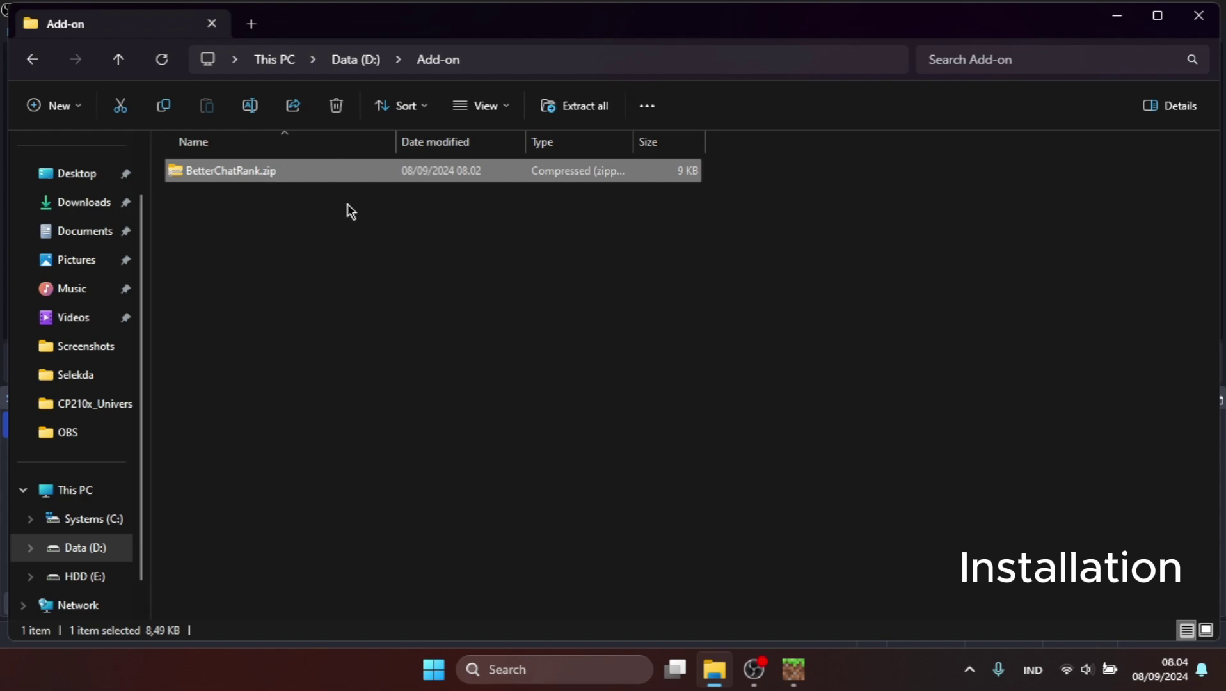
{"action": "left_click", "coordinate": [599, 110]}
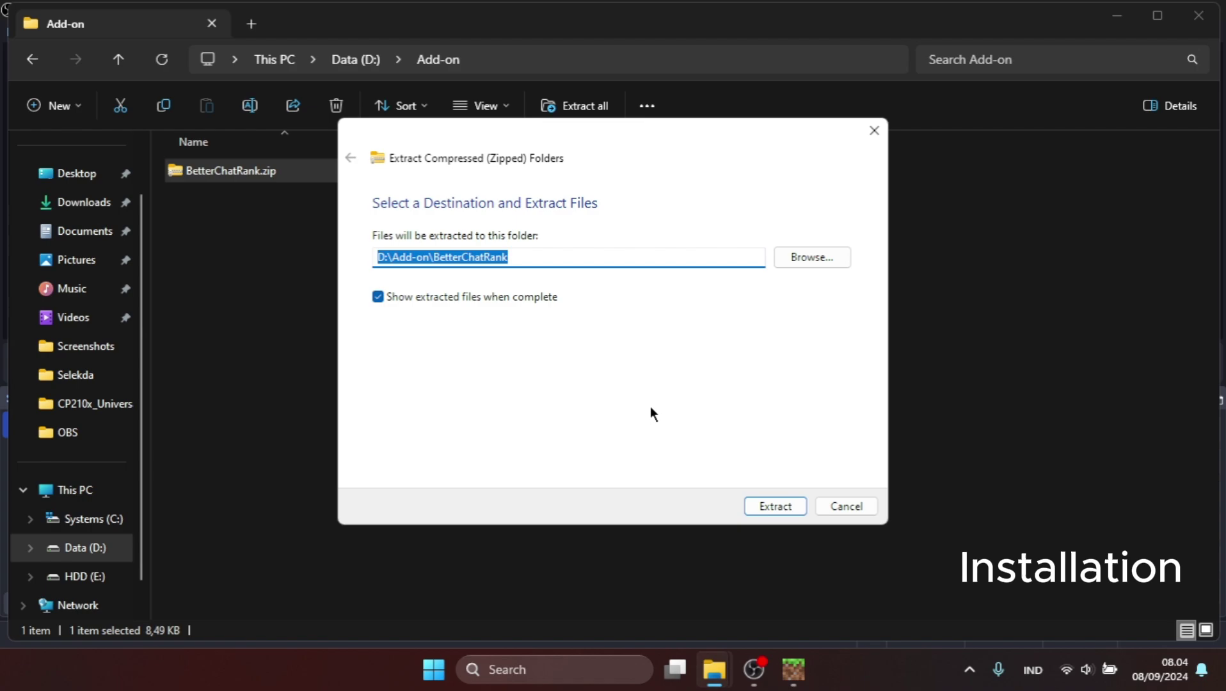
{"action": "left_click", "coordinate": [378, 296]}
{"action": "left_click", "coordinate": [776, 506]}
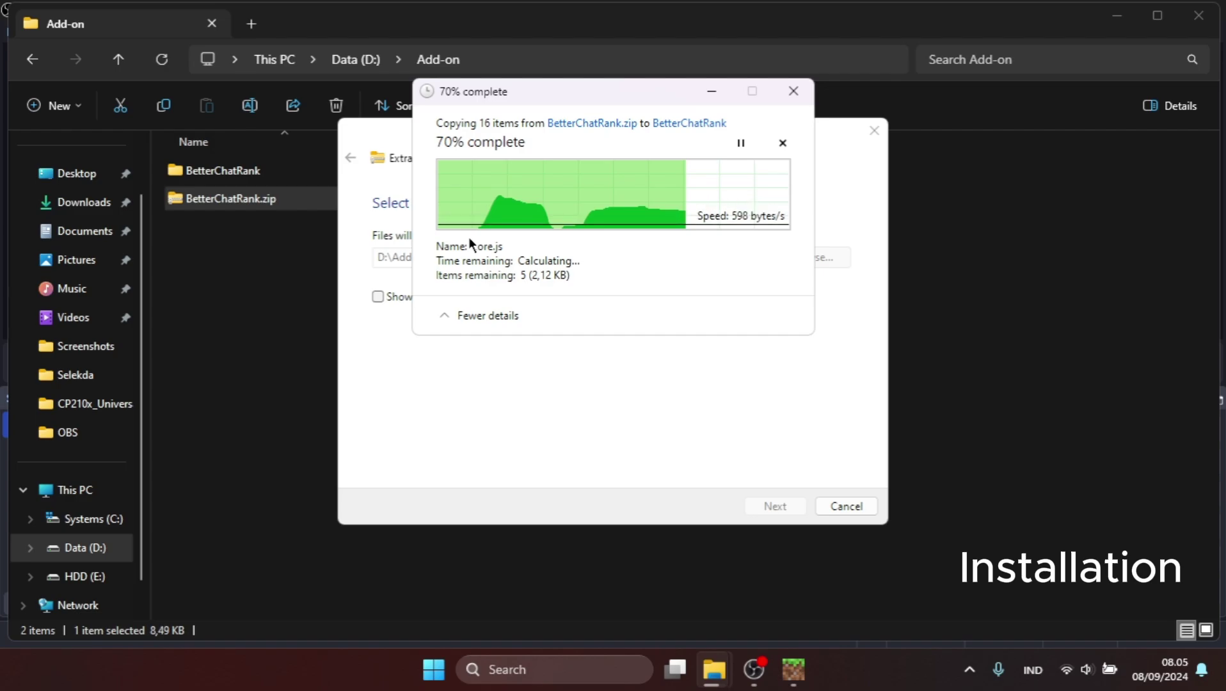
{"action": "left_click_drag", "start_coordinate": [563, 98], "coordinate": [642, 131]}
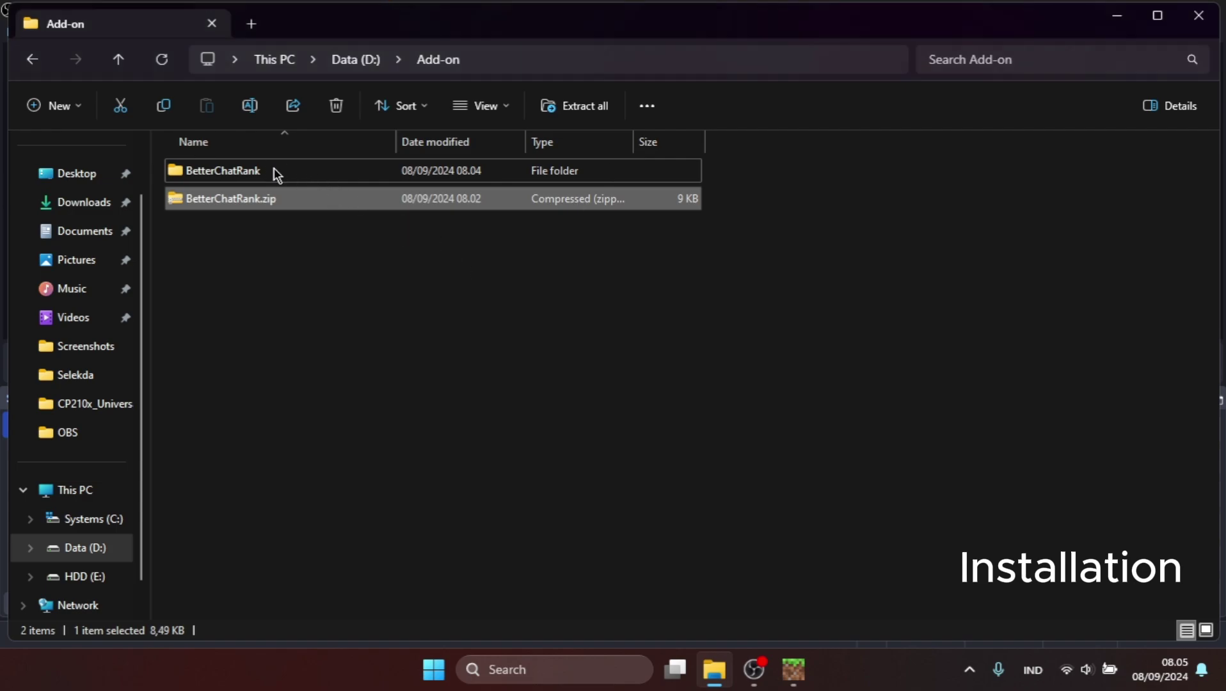
- Open the extracted BetterChatRank folder and copy the BetterChatRank folder inside it
{"action": "left_click", "coordinate": [292, 260]}
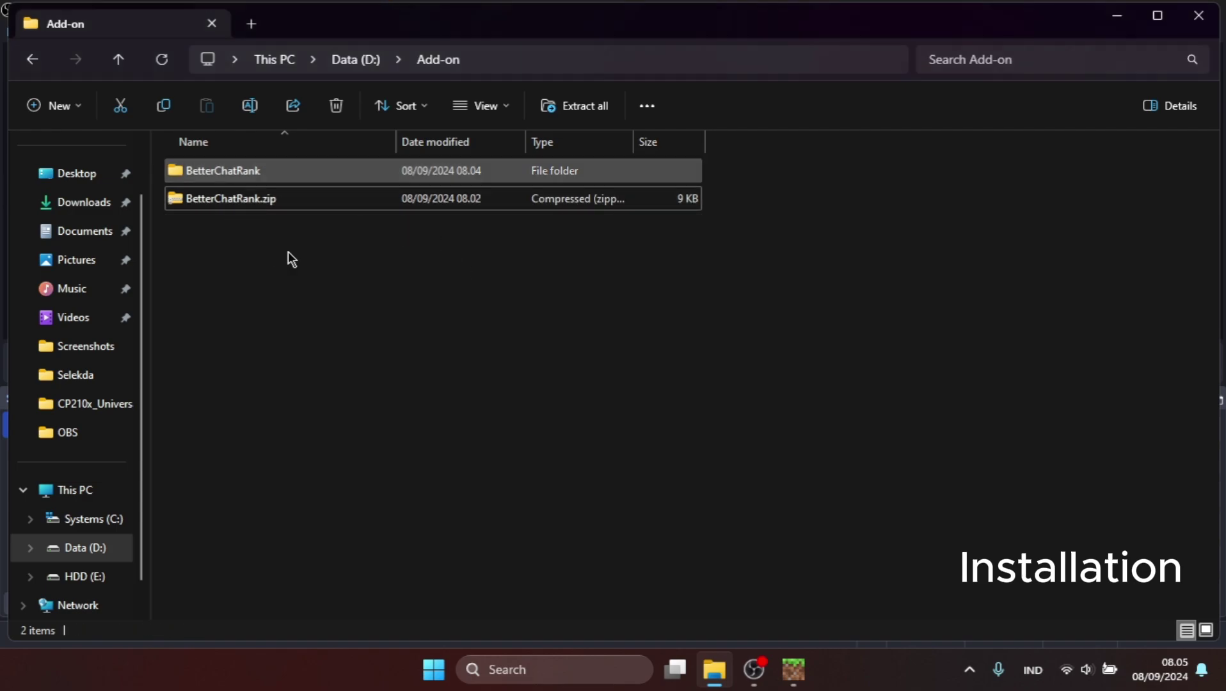
{"action": "left_click", "coordinate": [260, 172]}
{"action": "double_click", "coordinate": [260, 170]}
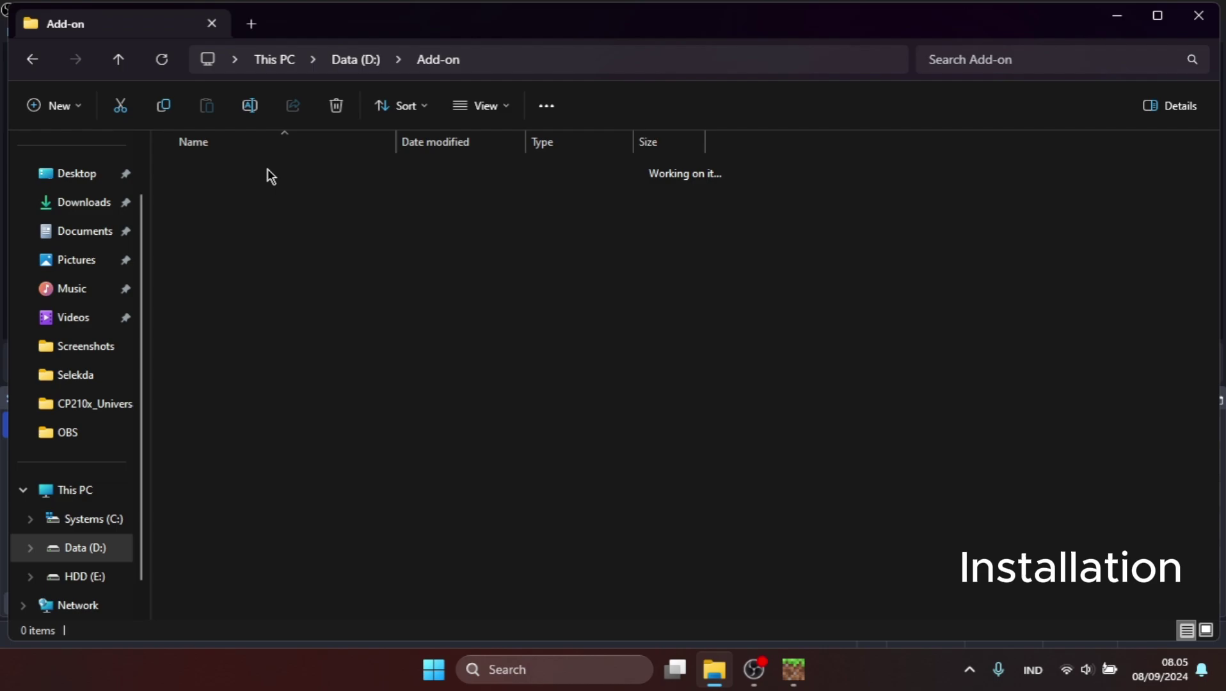
{"action": "left_click", "coordinate": [257, 170]}
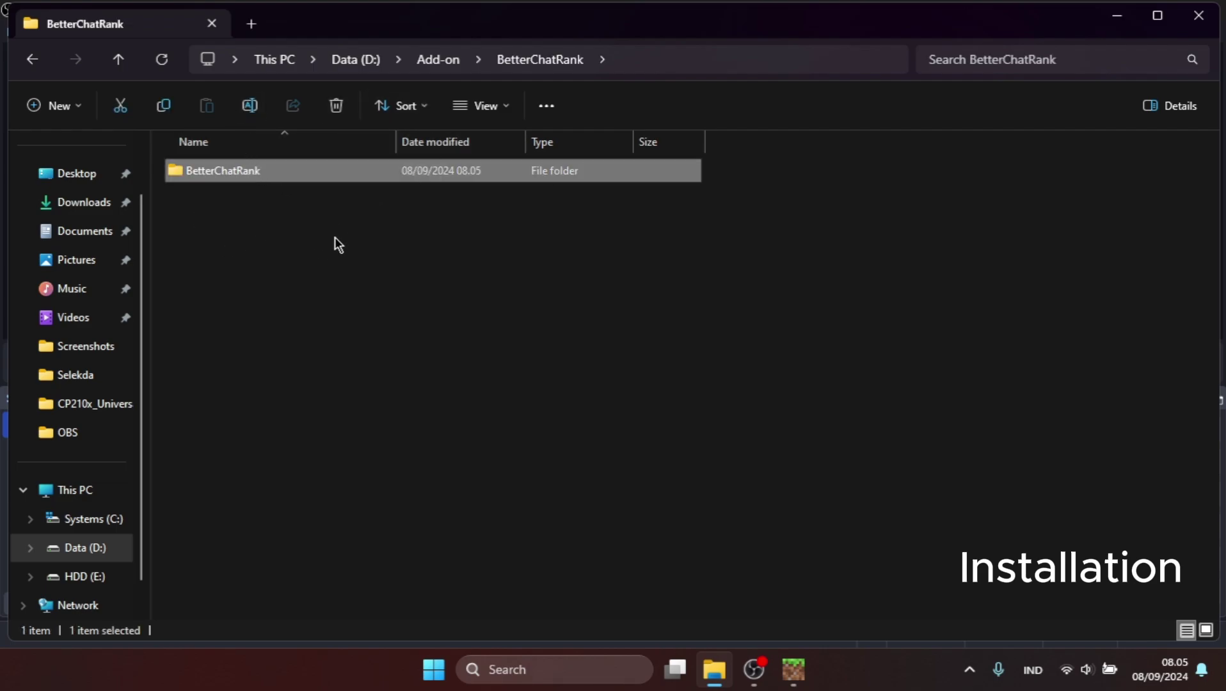
{"action": "right_click", "coordinate": [257, 179]}
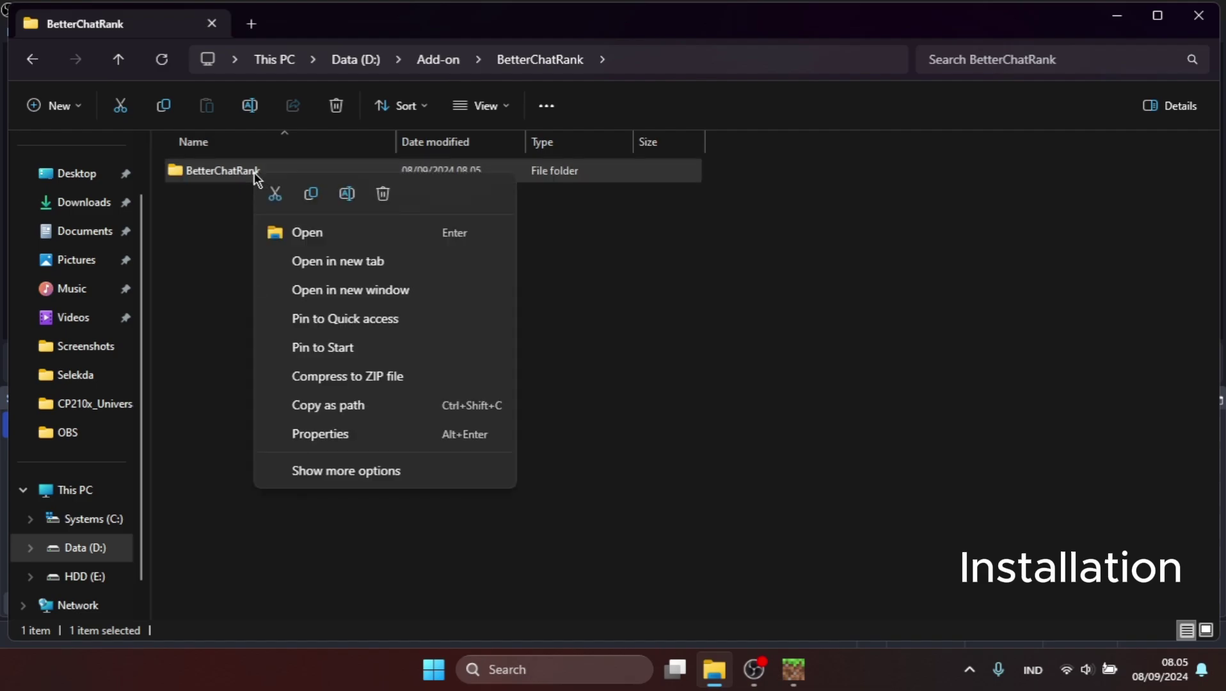
{"action": "left_click", "coordinate": [302, 200]}
- Replace the address bar path with %localappdata% to reach the local app data folder
{"action": "left_click", "coordinate": [395, 301]}
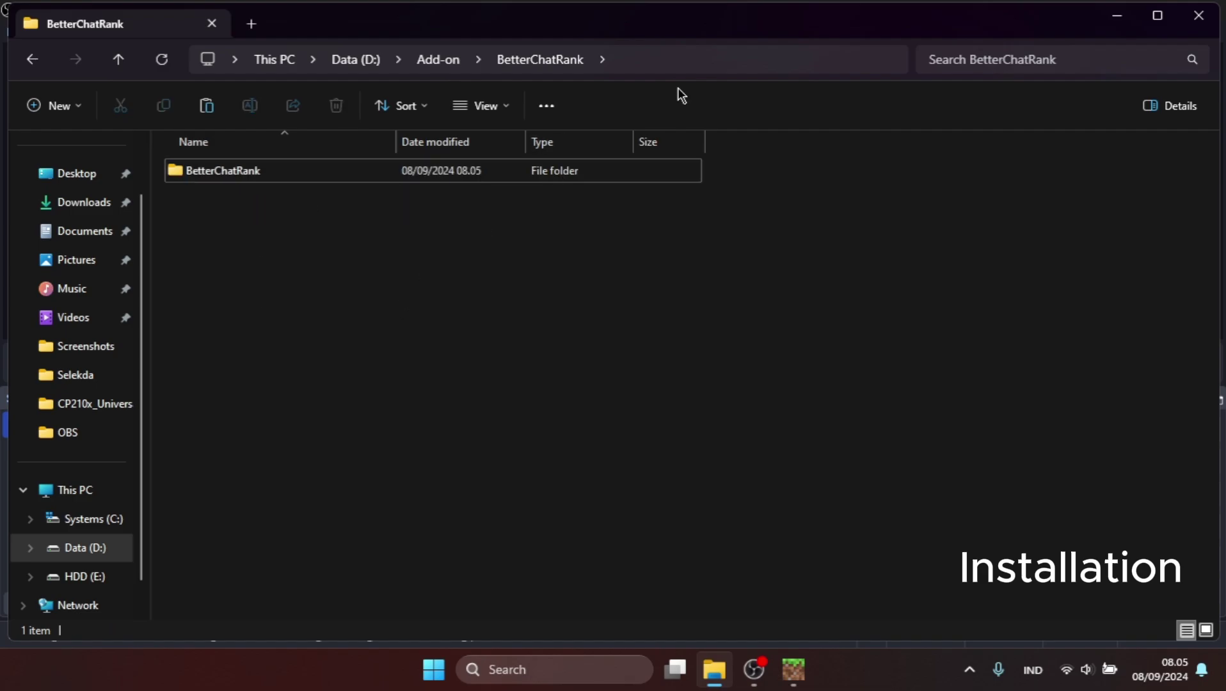
{"action": "left_click", "coordinate": [688, 61]}
{"action": "key", "text": "BackSpace"}
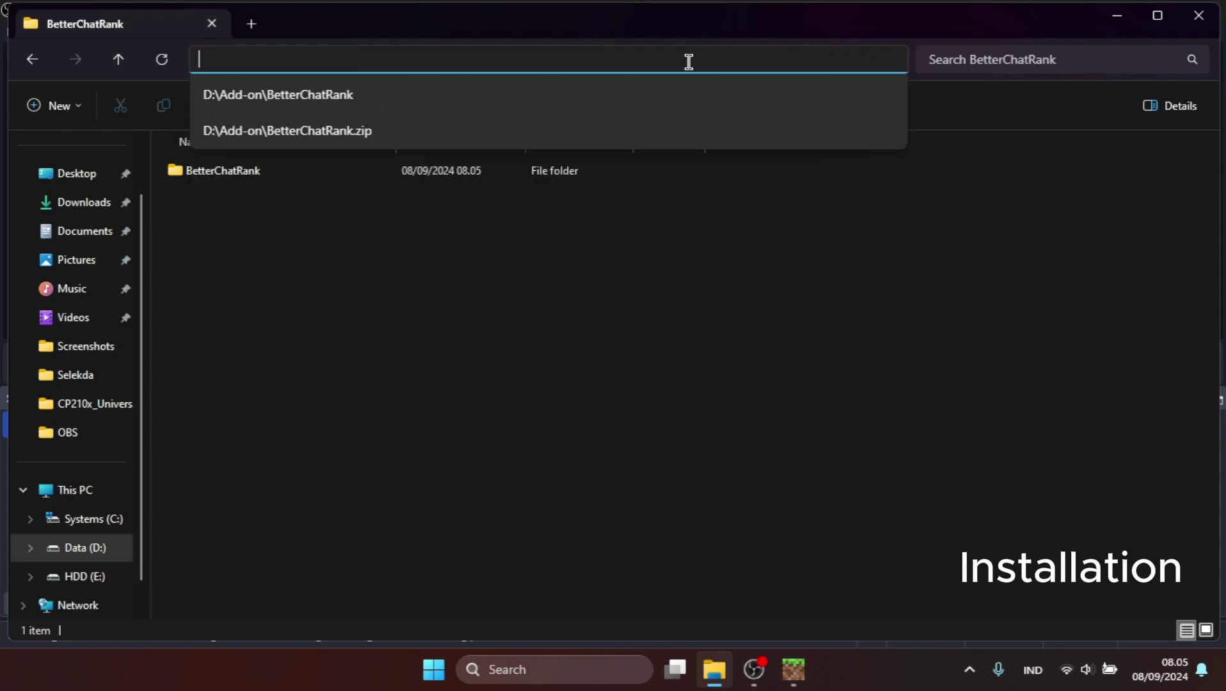
{"action": "type", "text": "%localappdata%"}
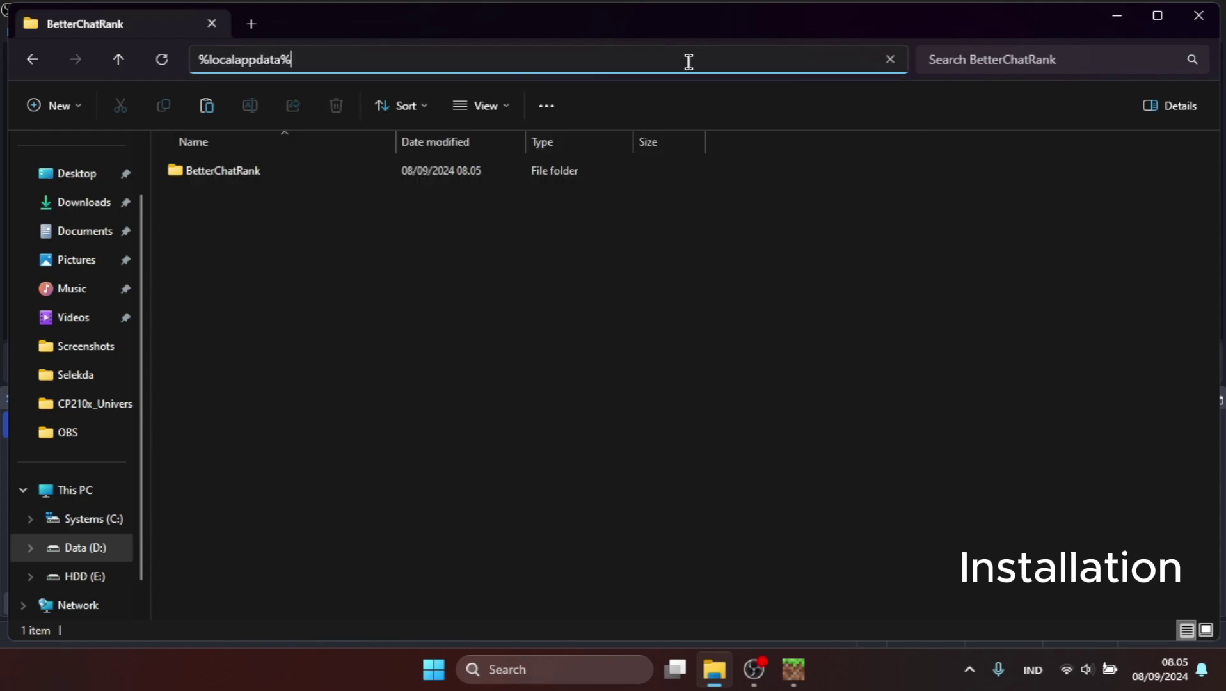
{"action": "key", "text": "Return"}
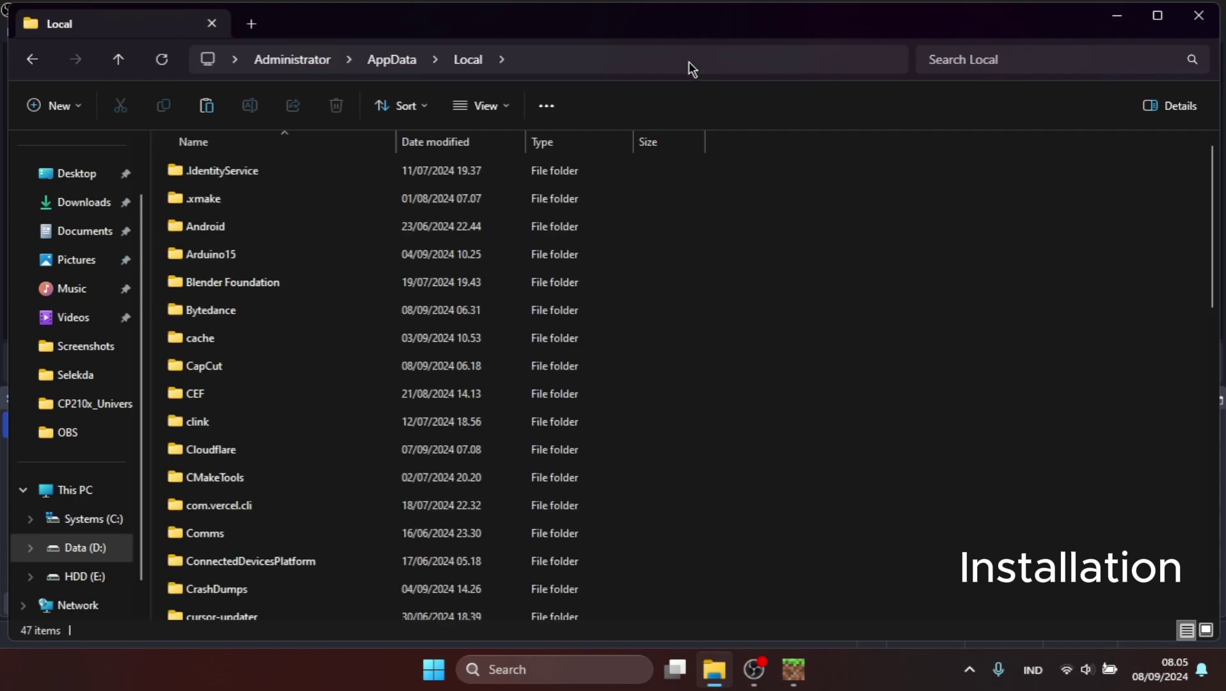
- Open Packages > Microsoft.MinecraftUWP_8wekyb3d8bbwe > LocalState > games > com.mojang
{"action": "scroll", "coordinate": [313, 328], "scroll_direction": "down", "scroll_amount": 4}
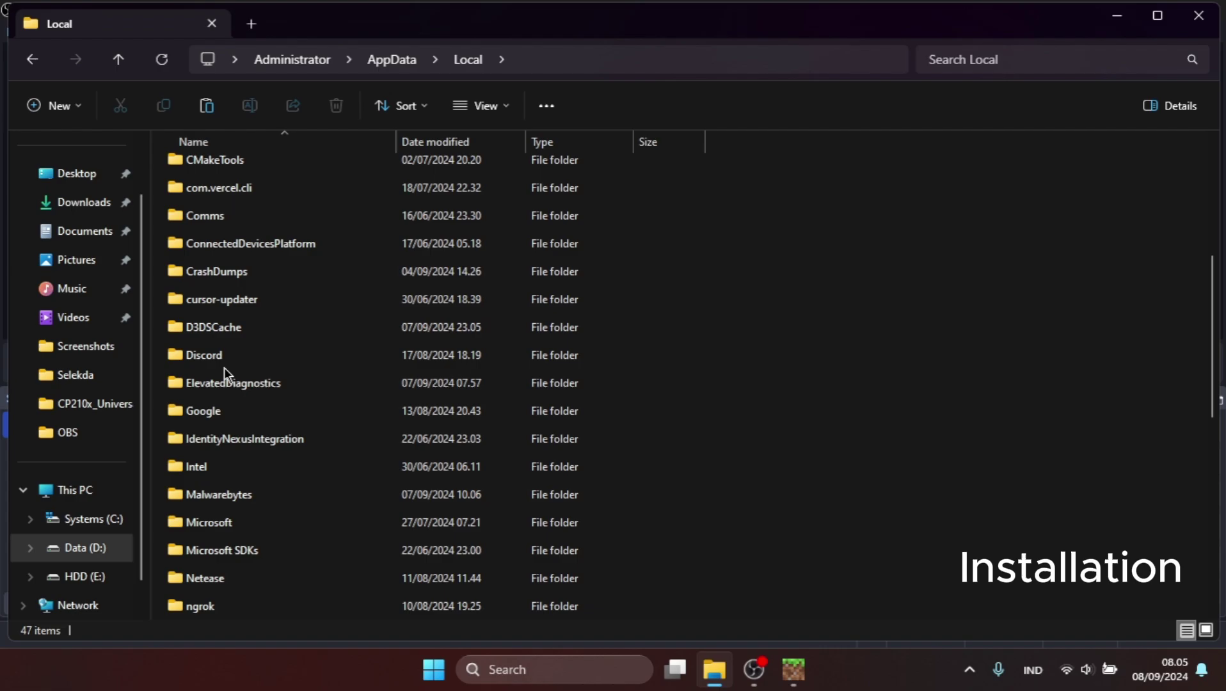
{"action": "scroll", "coordinate": [325, 441], "scroll_direction": "down", "scroll_amount": 3}
{"action": "left_click", "coordinate": [220, 443]}
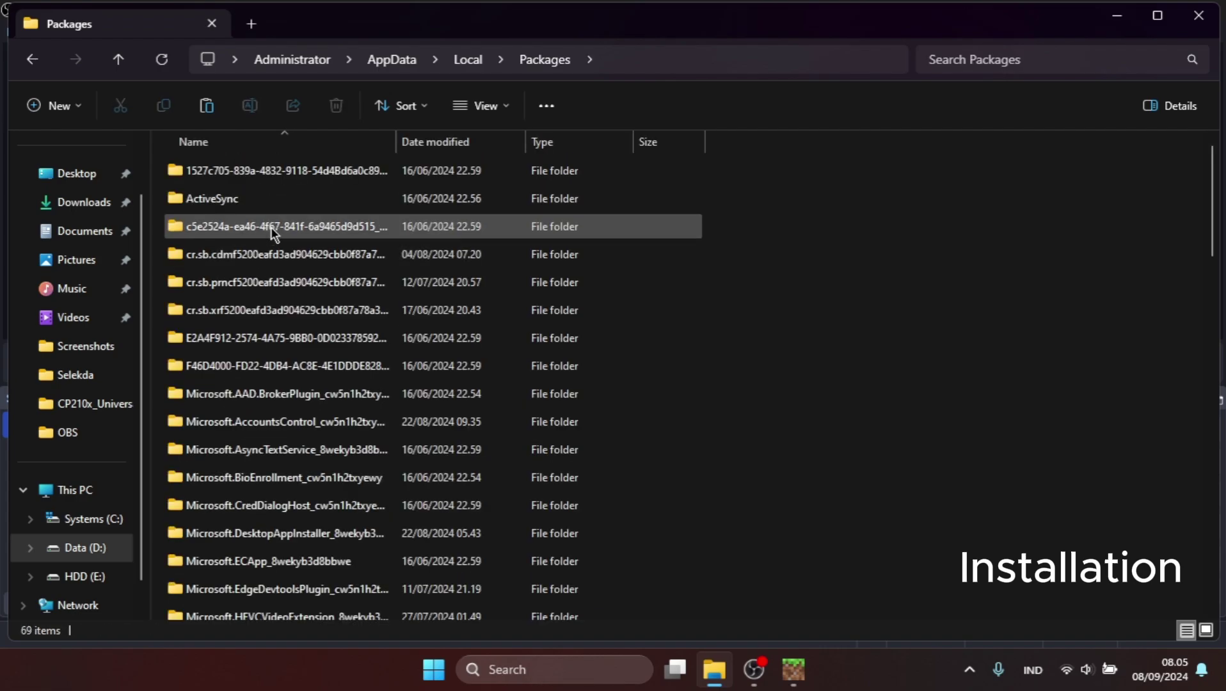
{"action": "scroll", "coordinate": [399, 436], "scroll_direction": "down", "scroll_amount": 2}
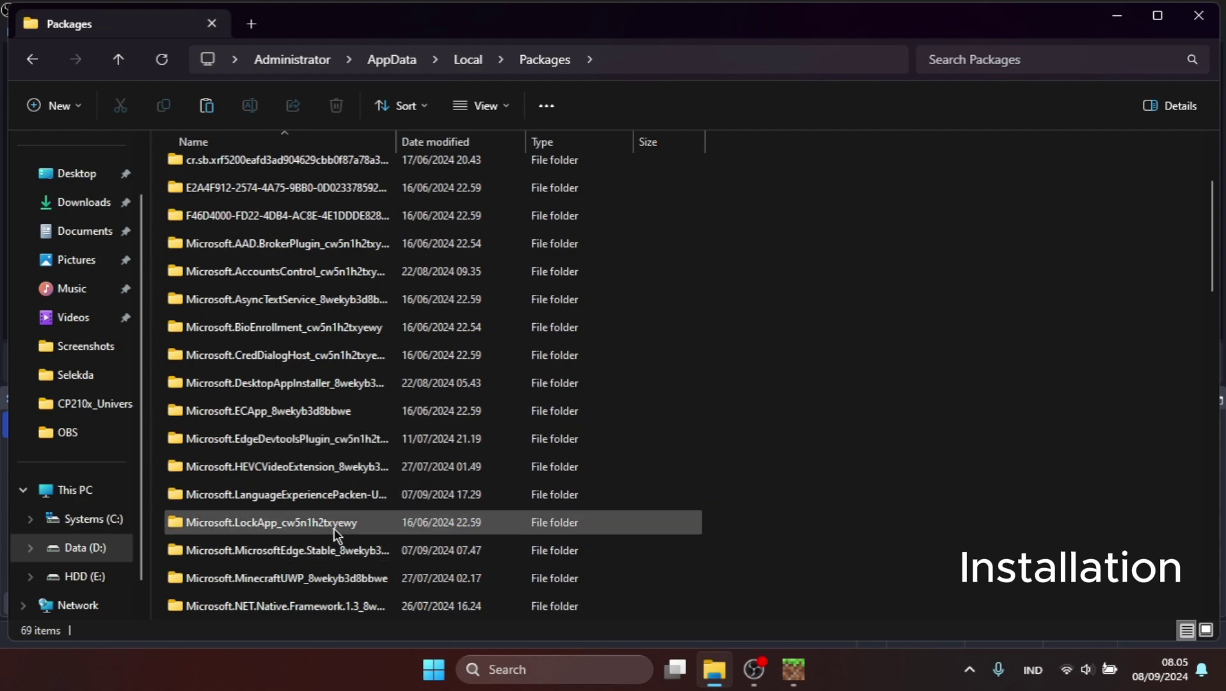
{"action": "double_click", "coordinate": [239, 582]}
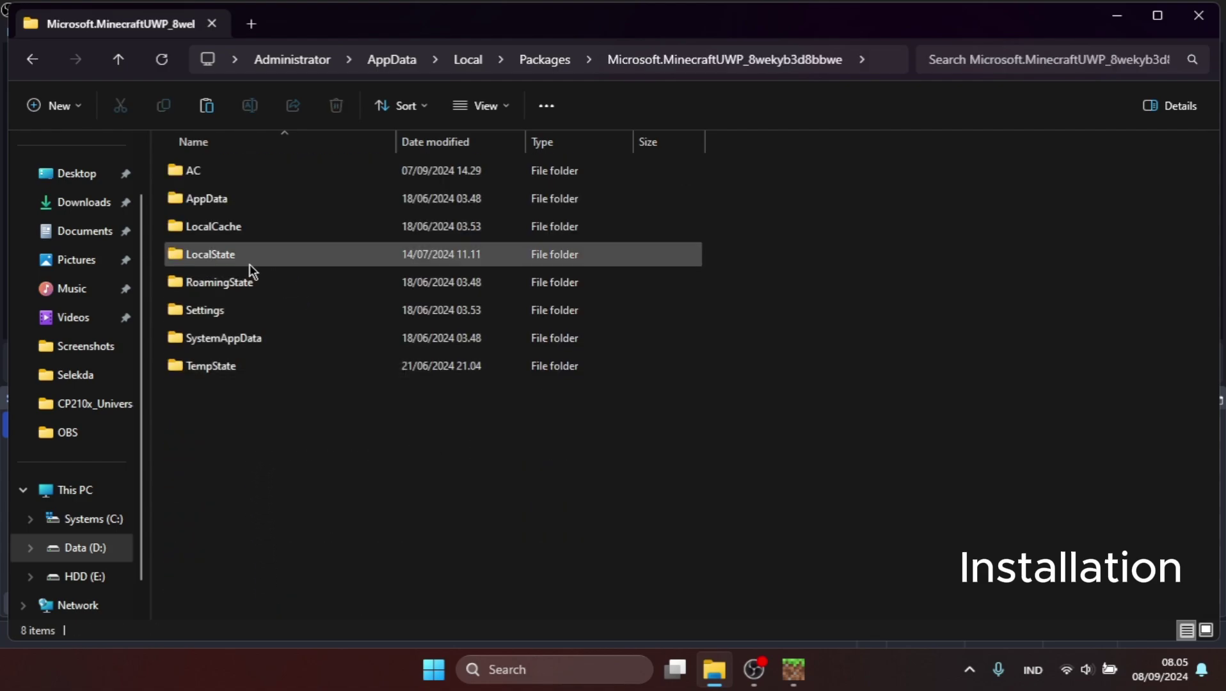
{"action": "left_click", "coordinate": [249, 264]}
{"action": "double_click", "coordinate": [235, 255]}
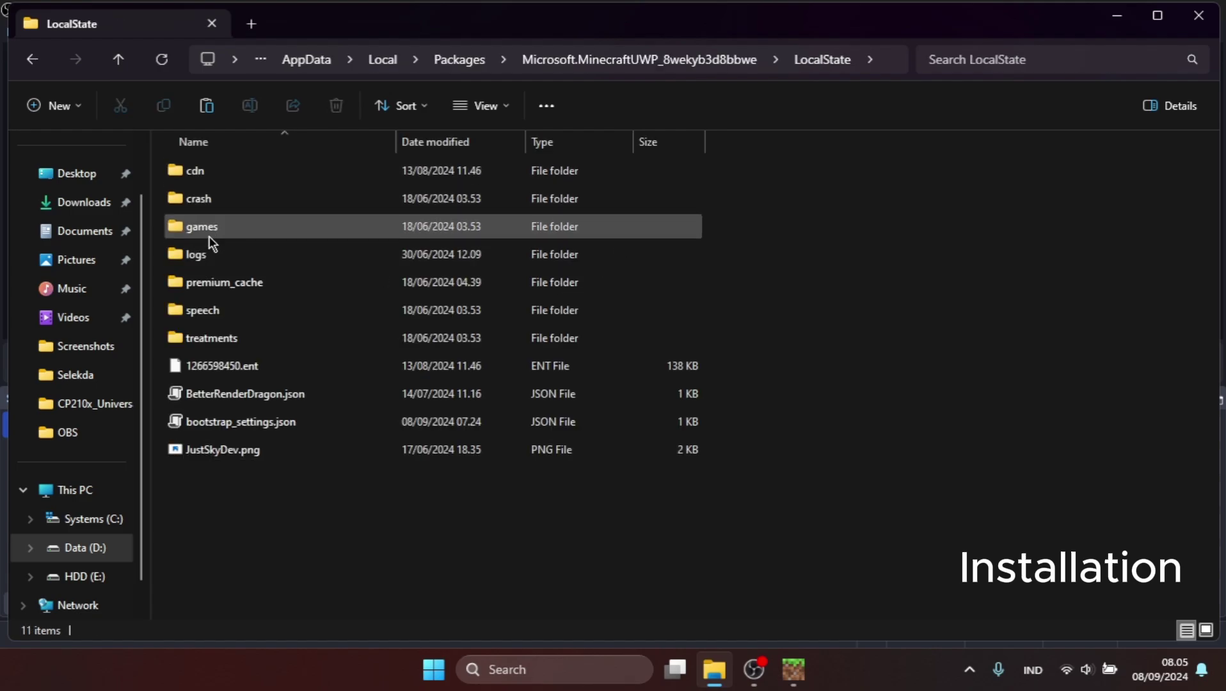
{"action": "double_click", "coordinate": [208, 237]}
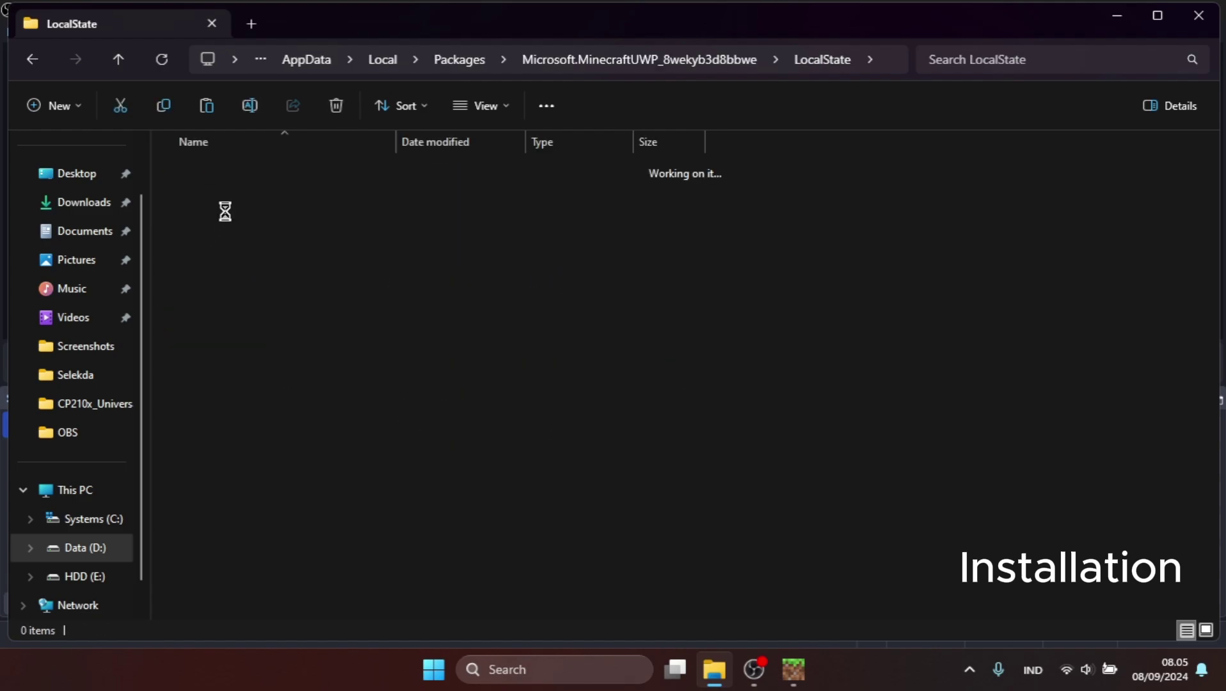
{"action": "left_click", "coordinate": [348, 164]}
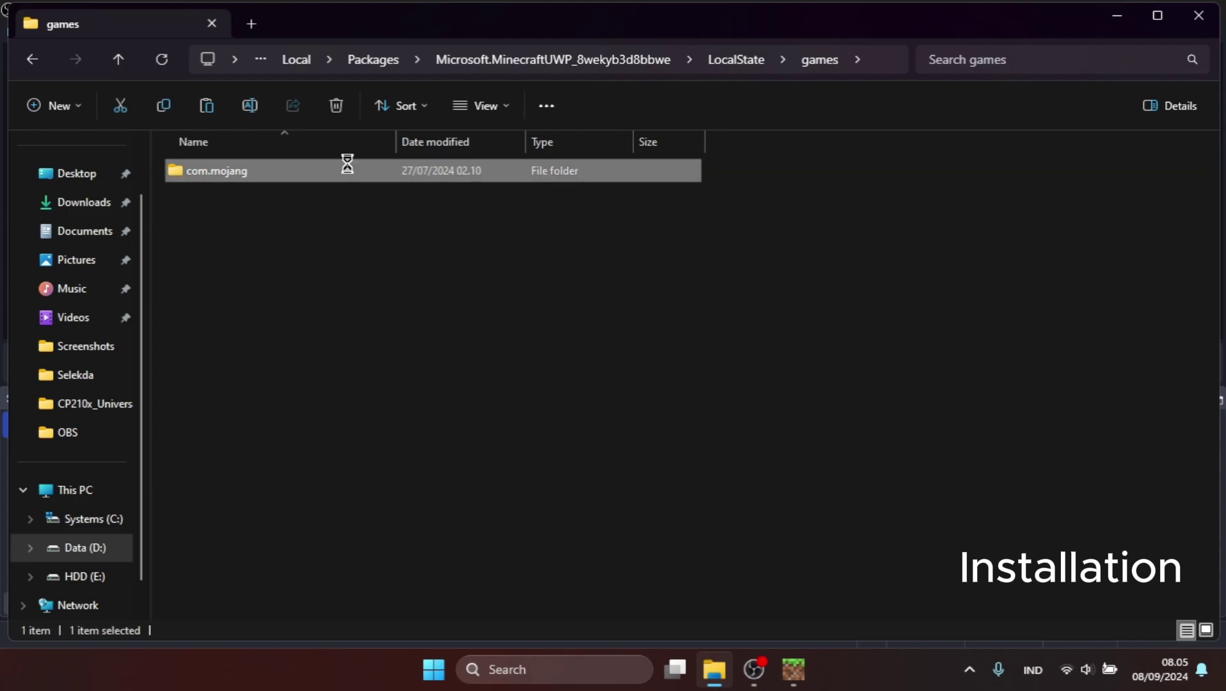
{"action": "double_click", "coordinate": [348, 164]}
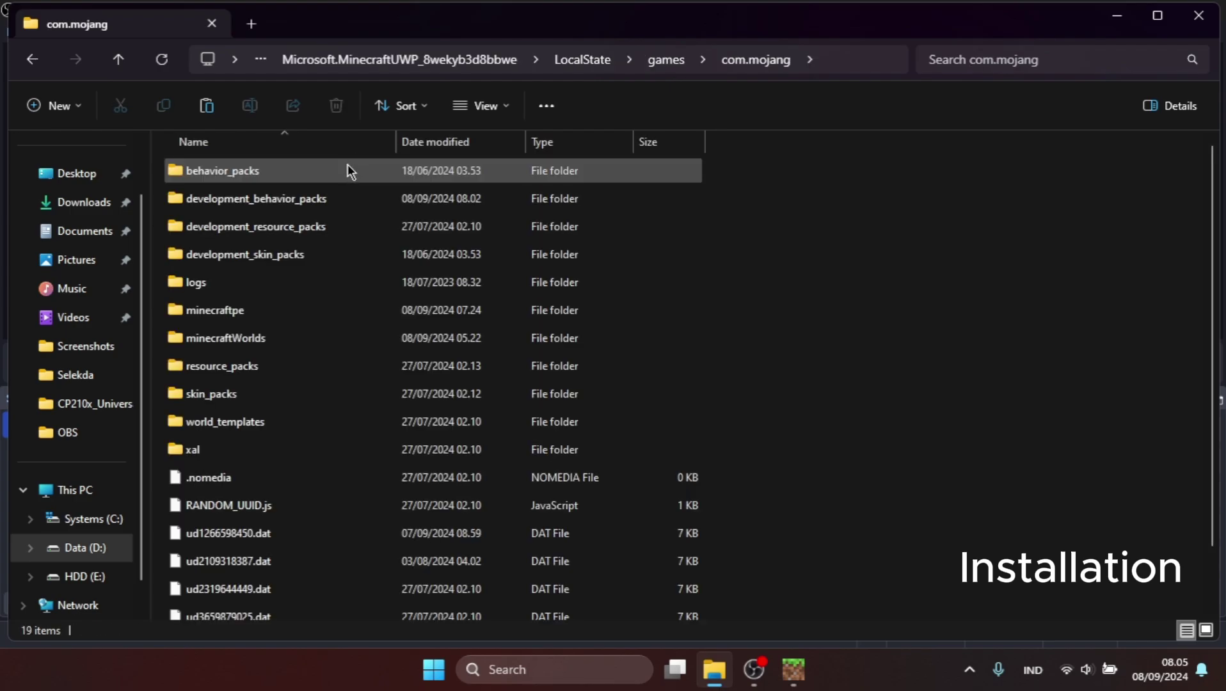
- Paste the copied BetterChatRank folder into the development_behavior_packs folder
{"action": "double_click", "coordinate": [349, 200]}
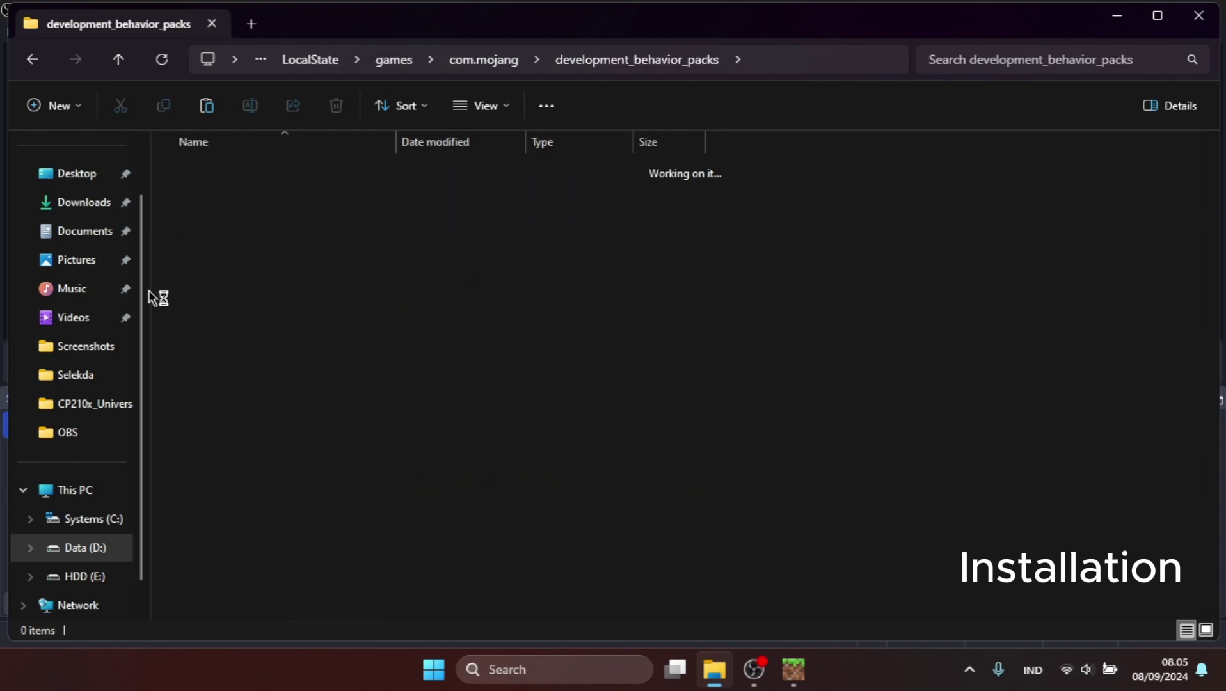
{"action": "right_click", "coordinate": [667, 473]}
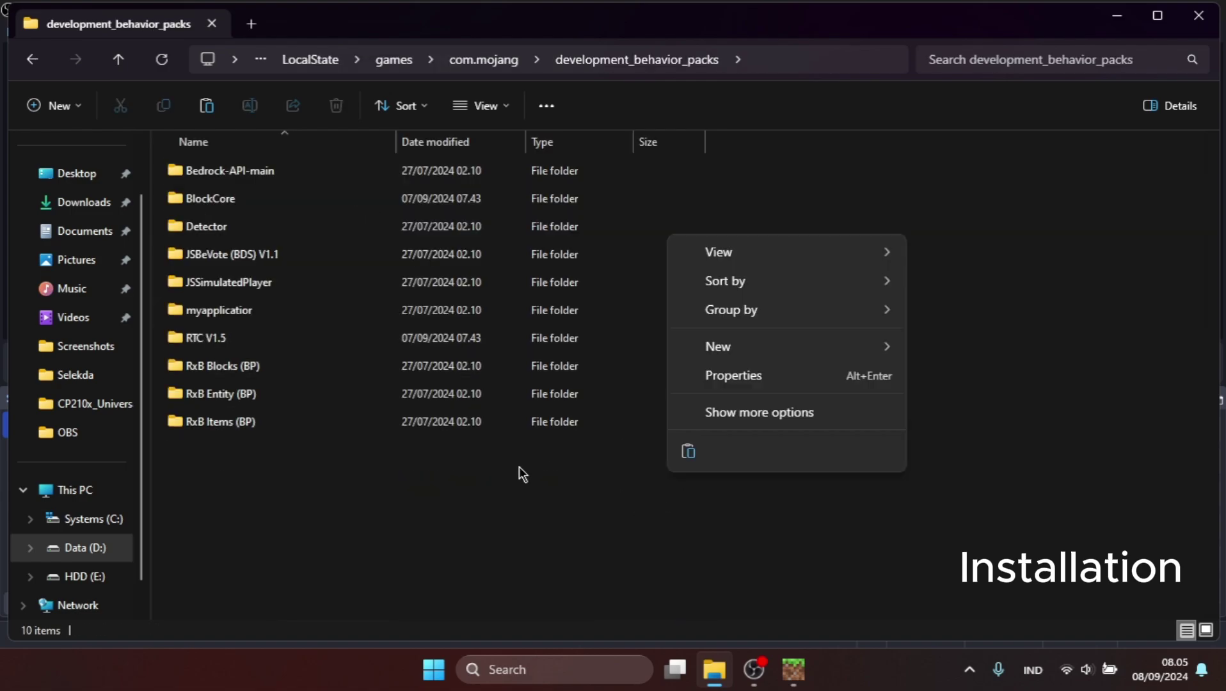
{"action": "left_click", "coordinate": [352, 506]}
{"action": "right_click", "coordinate": [363, 508]}
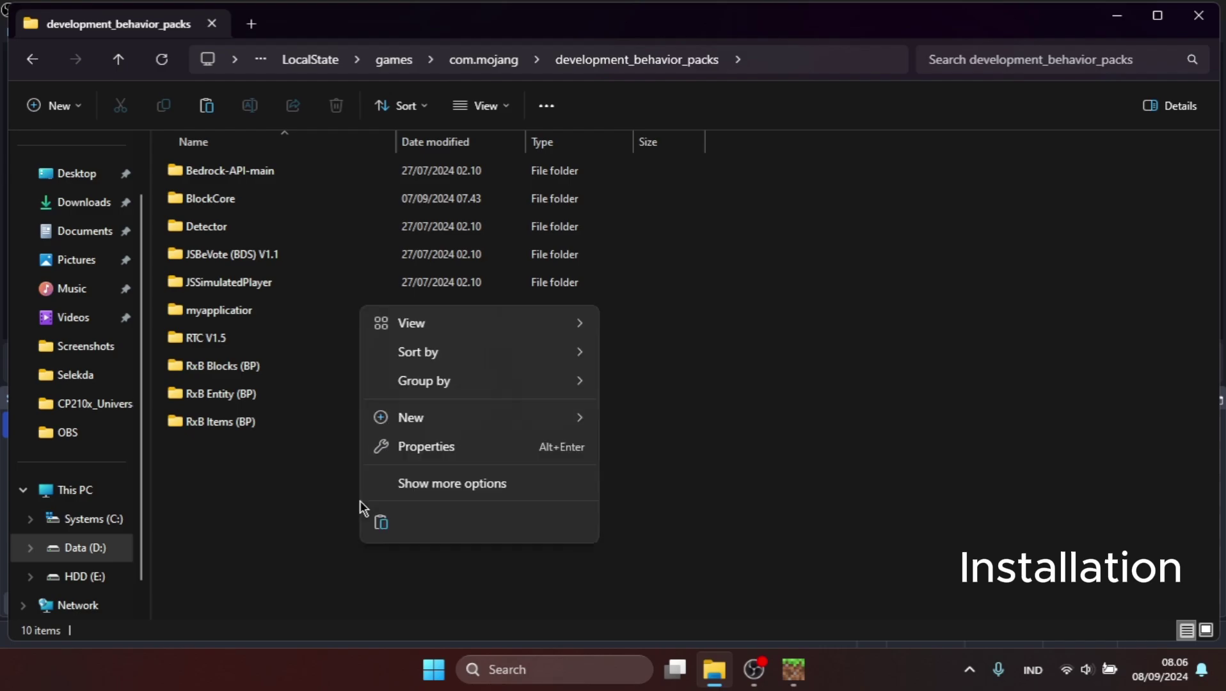
{"action": "left_click", "coordinate": [381, 527]}
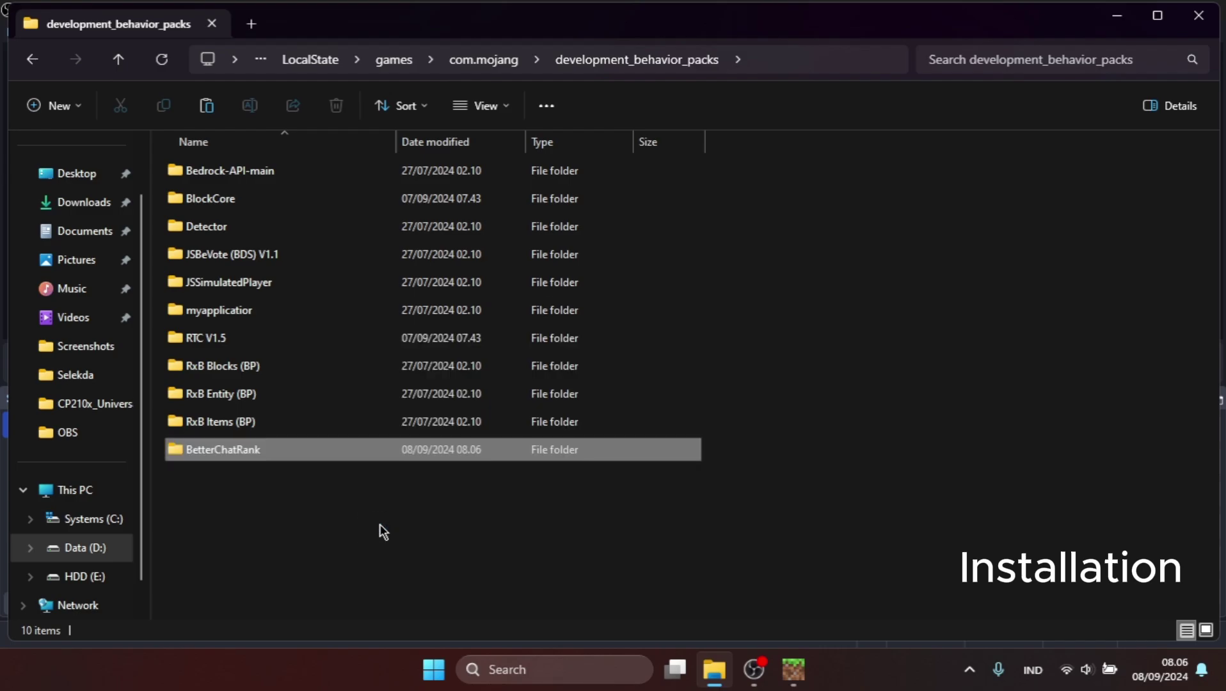
{"action": "left_click", "coordinate": [384, 534]}
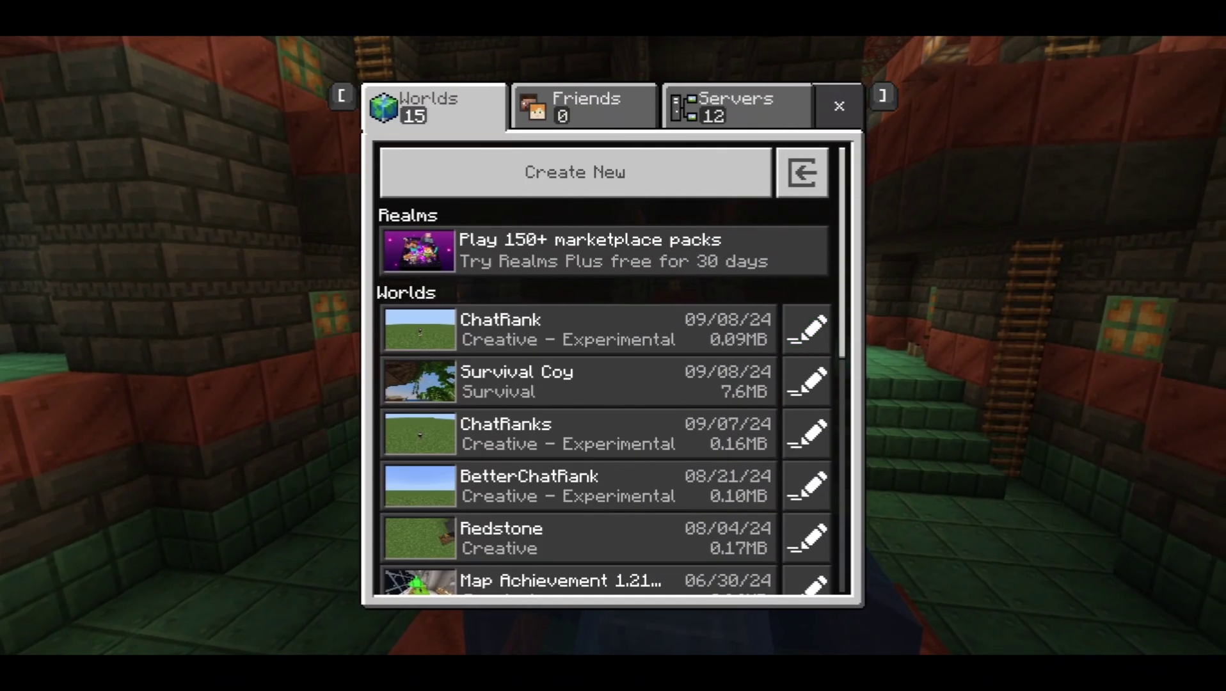
- Turn on the Creator Cameras: New Third Person Presets experiment for the ChatRank world
{"action": "scroll", "coordinate": [863, 367], "scroll_direction": "down", "scroll_amount": 10}
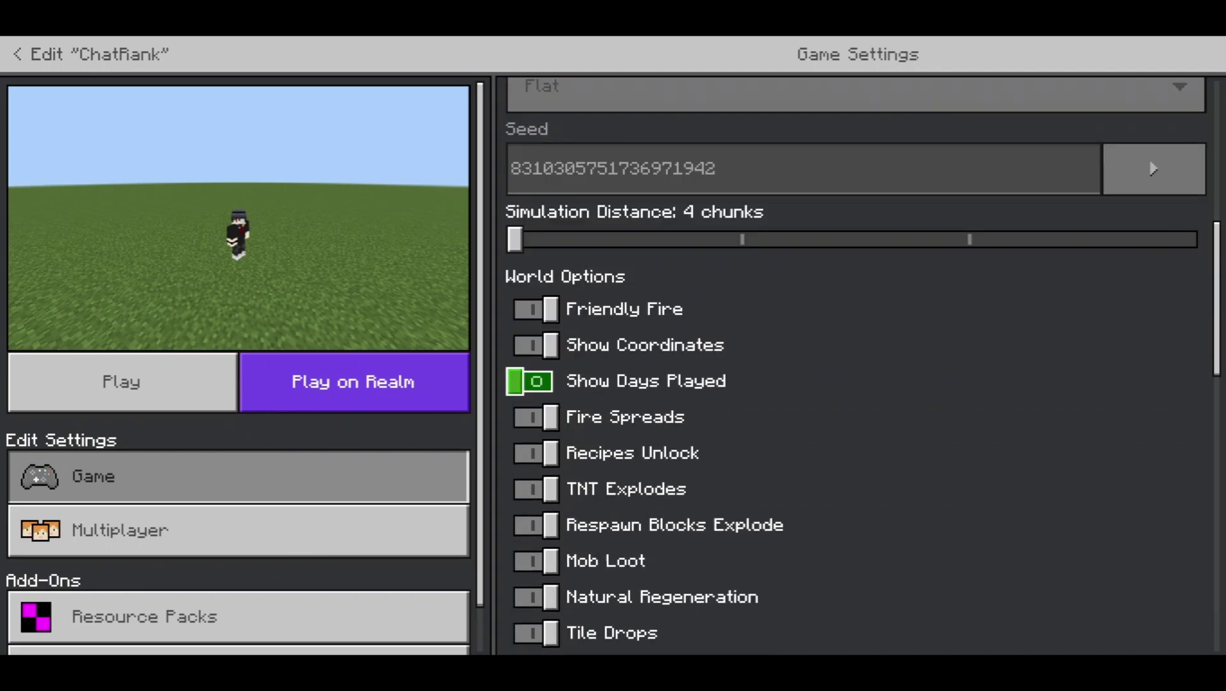
{"action": "scroll", "coordinate": [529, 383], "scroll_direction": "down", "scroll_amount": 10}
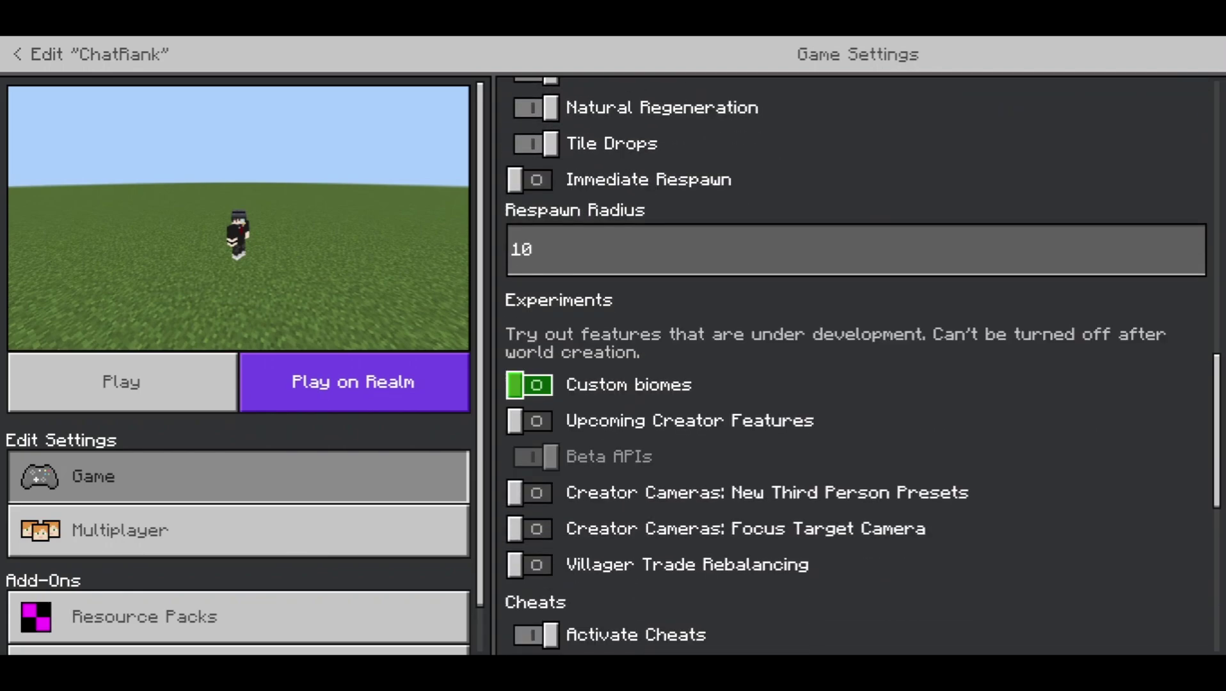
{"action": "scroll", "coordinate": [528, 383], "scroll_direction": "down", "scroll_amount": 3}
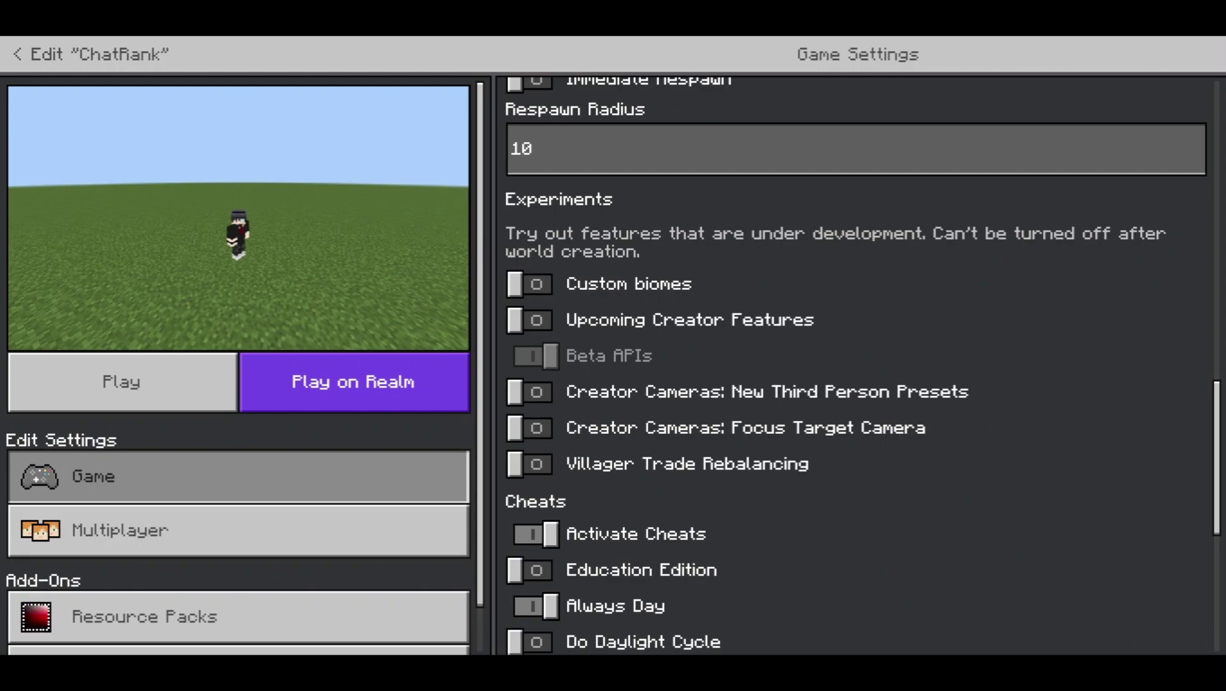
{"action": "left_click", "coordinate": [529, 392]}
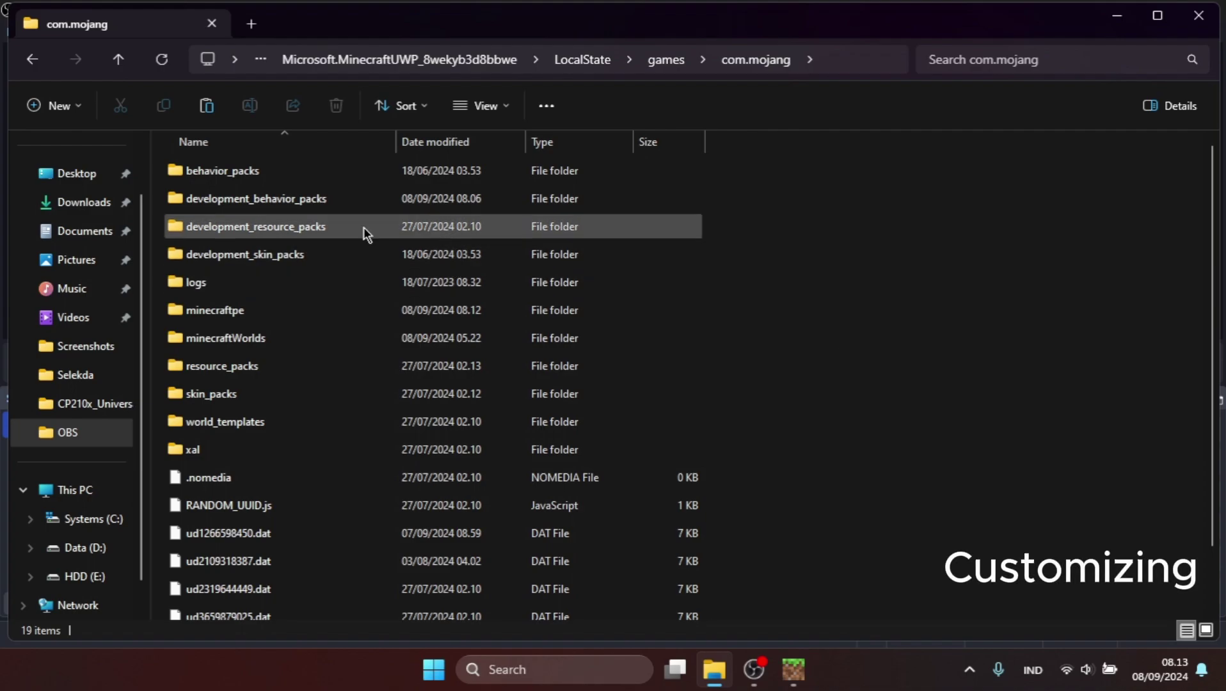
- Browse to development_behavior_packs > BetterChatRank > scripts and edit config.js with Notepad++
{"action": "double_click", "coordinate": [266, 201]}
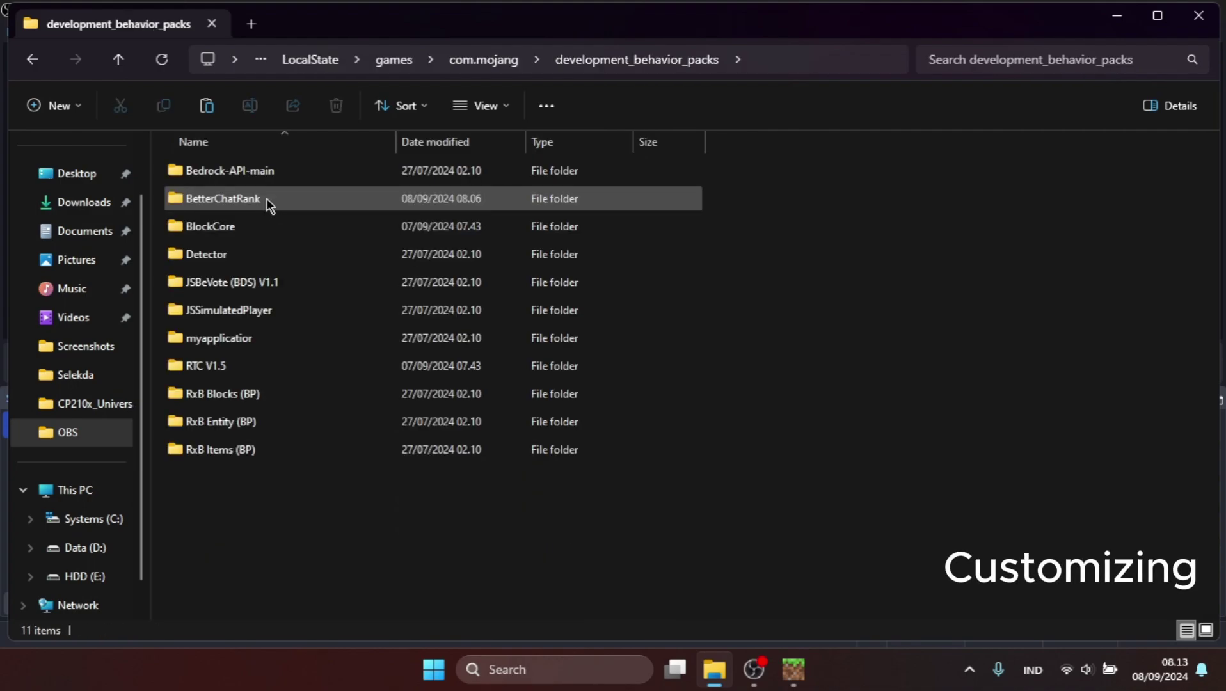
{"action": "left_click", "coordinate": [220, 201]}
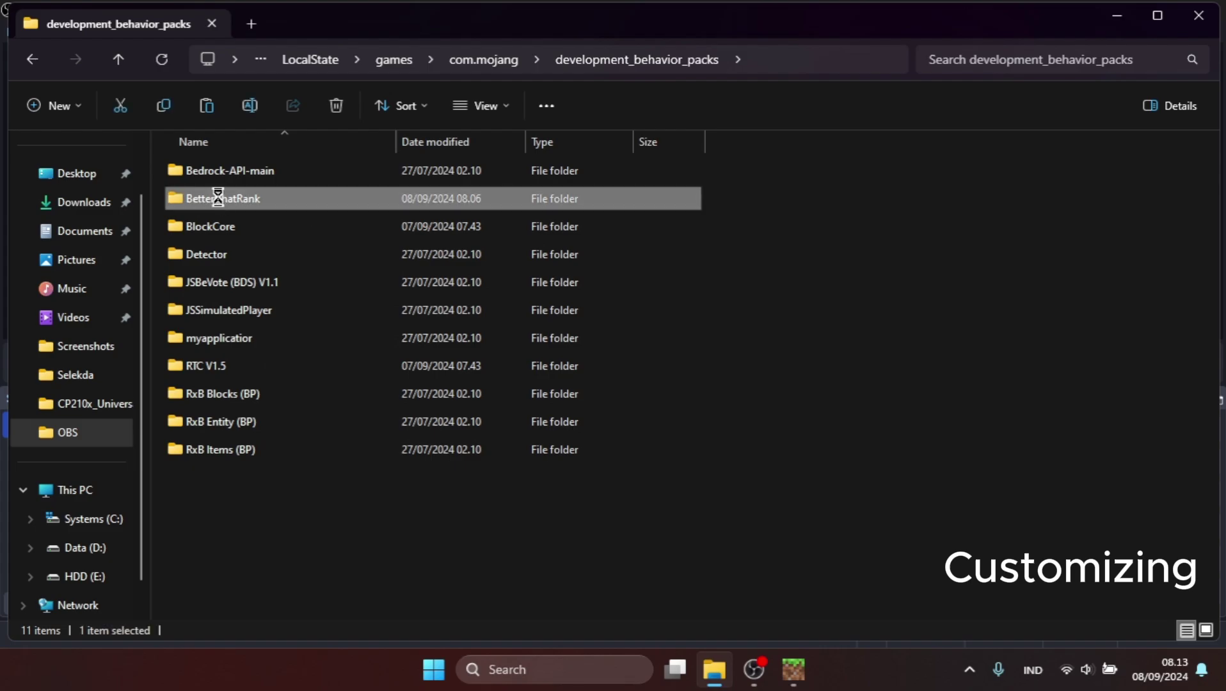
{"action": "double_click", "coordinate": [220, 201]}
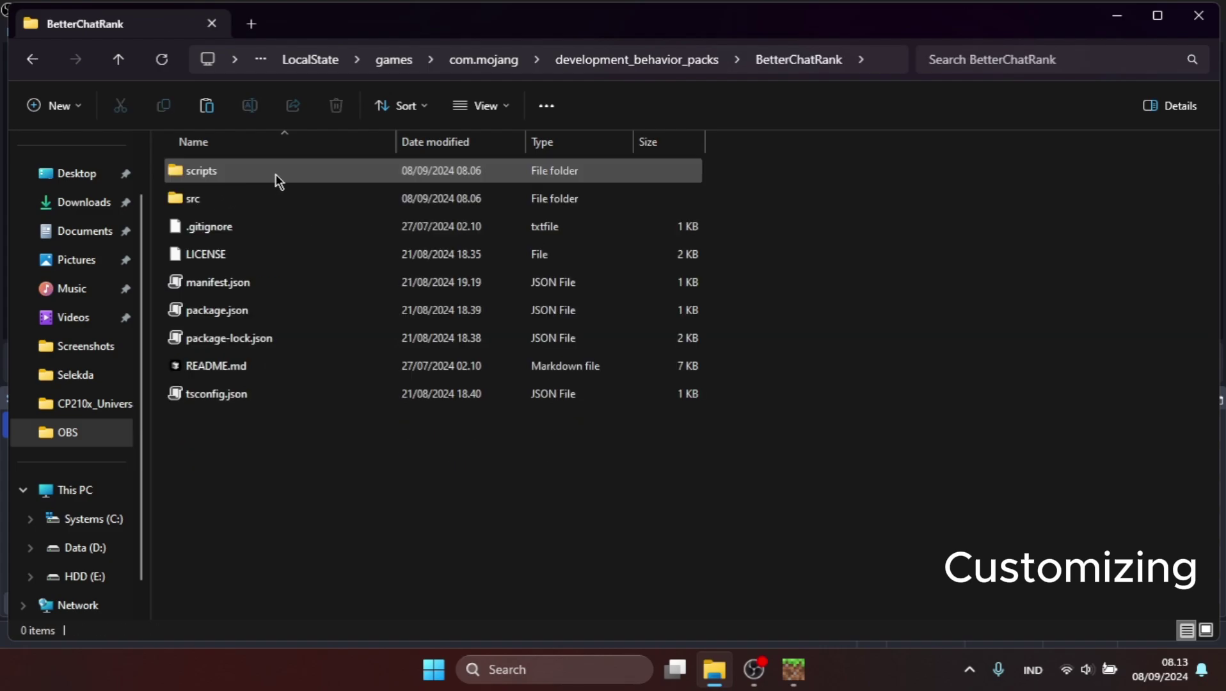
{"action": "left_click", "coordinate": [275, 176]}
{"action": "double_click", "coordinate": [276, 176]}
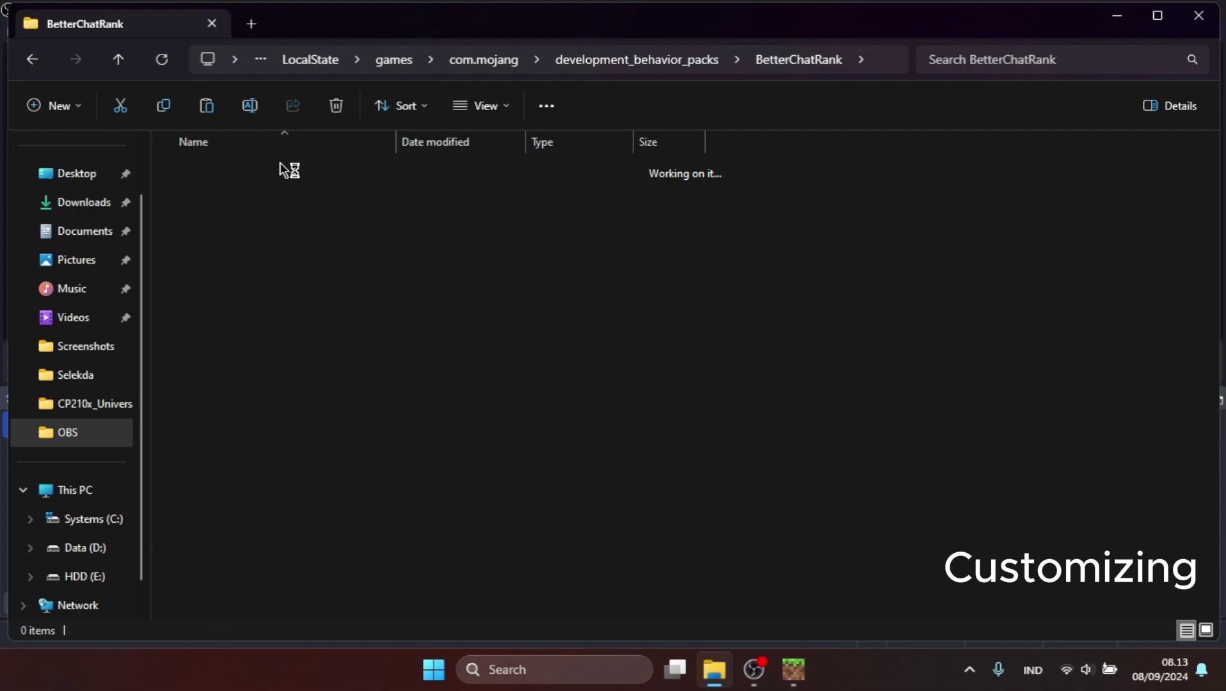
{"action": "left_click", "coordinate": [249, 200]}
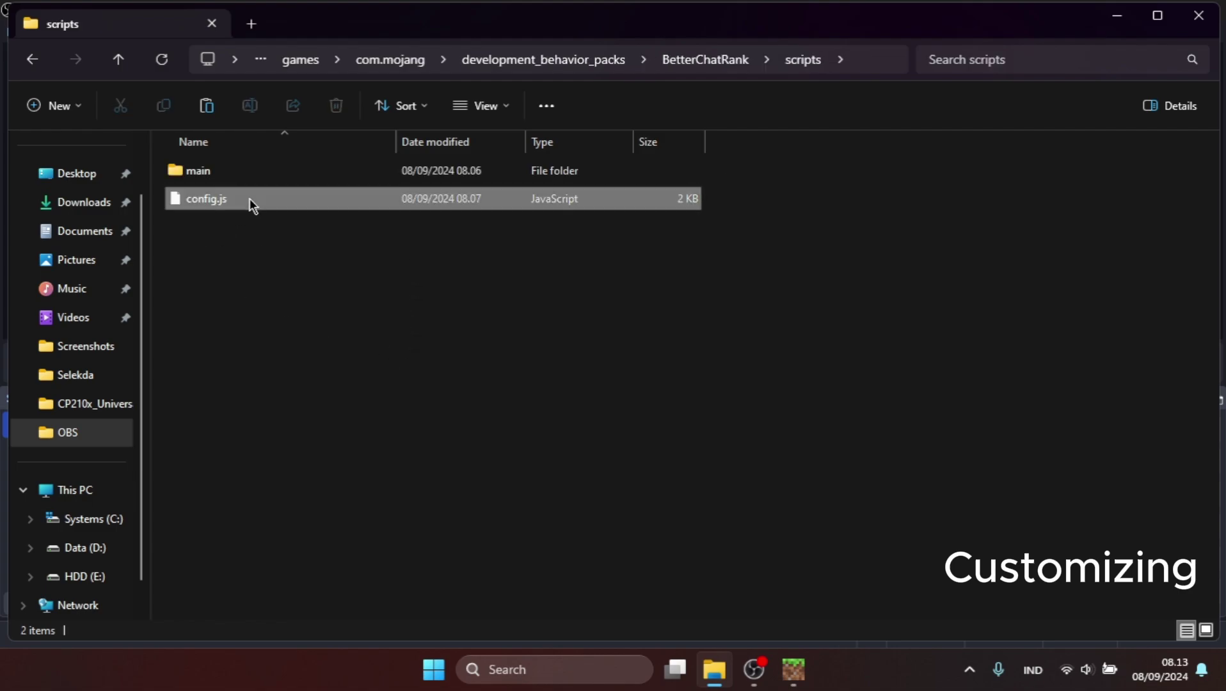
{"action": "right_click", "coordinate": [308, 200]}
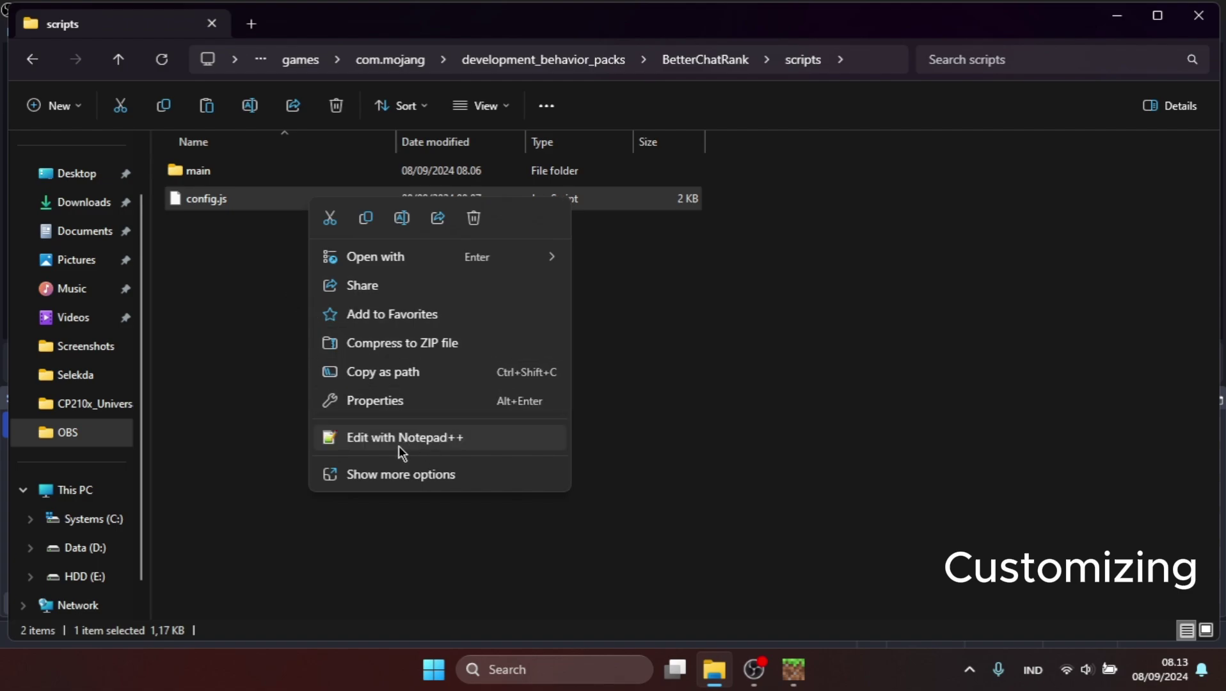
{"action": "left_click", "coordinate": [402, 441]}
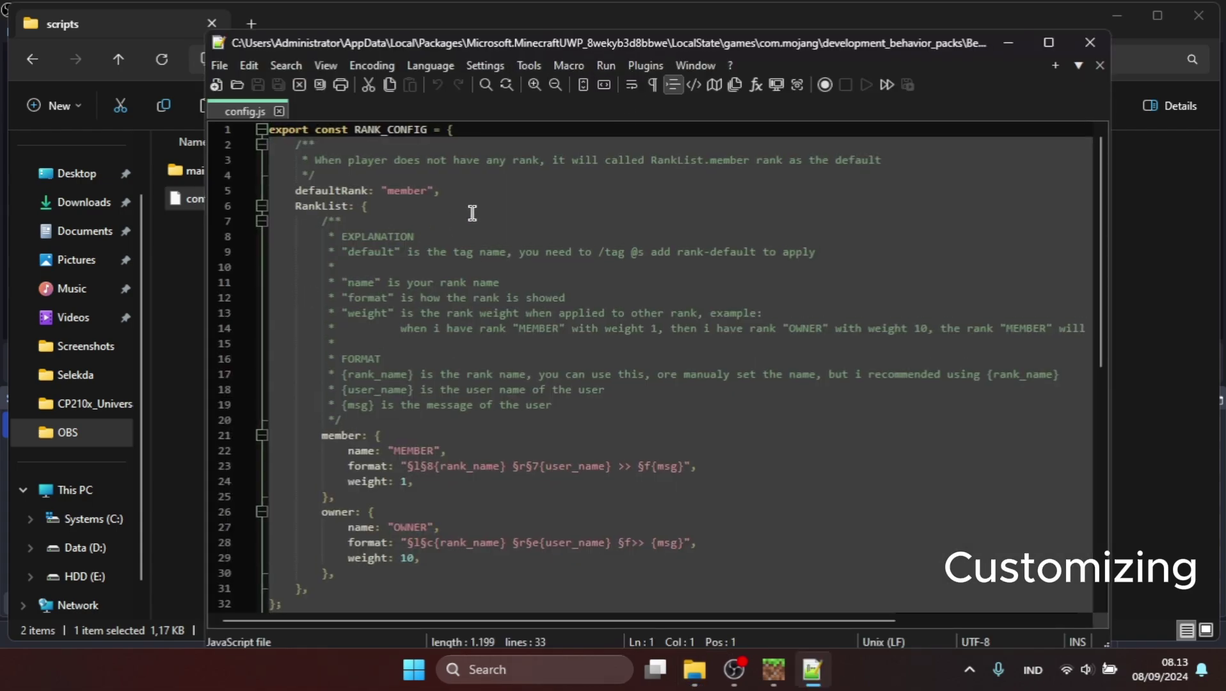
- Maximize Notepad++ and review the defaultRank "member" setting and the member rank key
{"action": "left_click", "coordinate": [473, 216]}
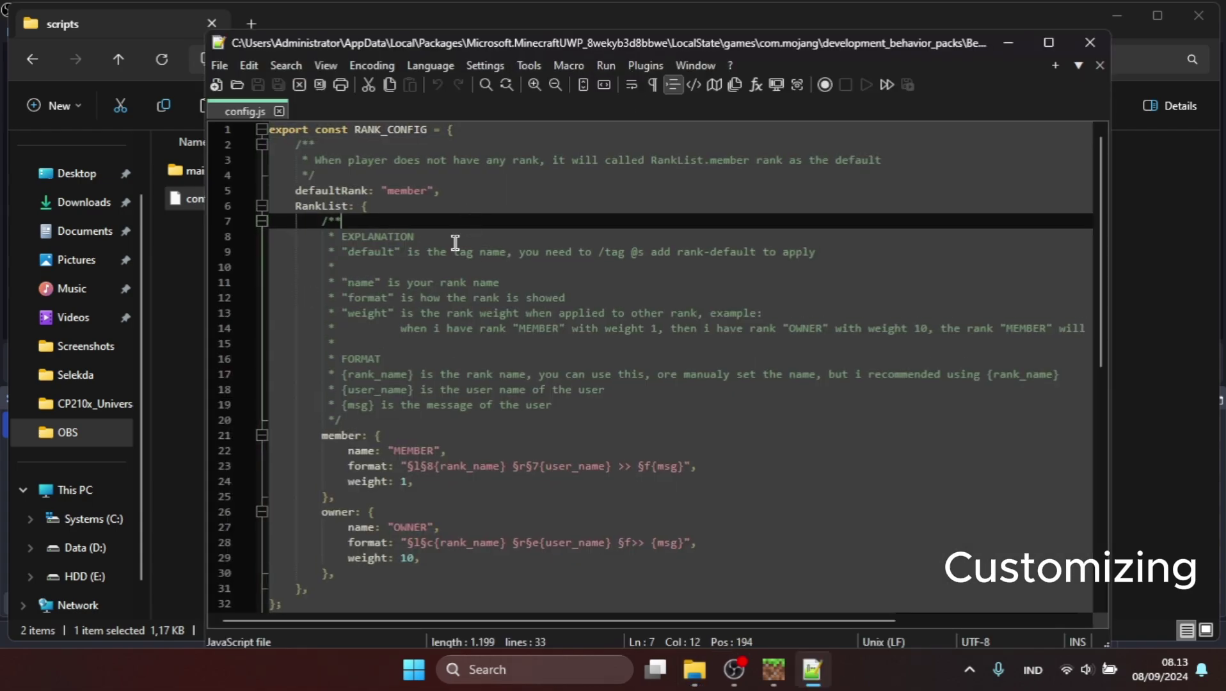
{"action": "double_click", "coordinate": [619, 48]}
{"action": "left_click", "coordinate": [327, 261]}
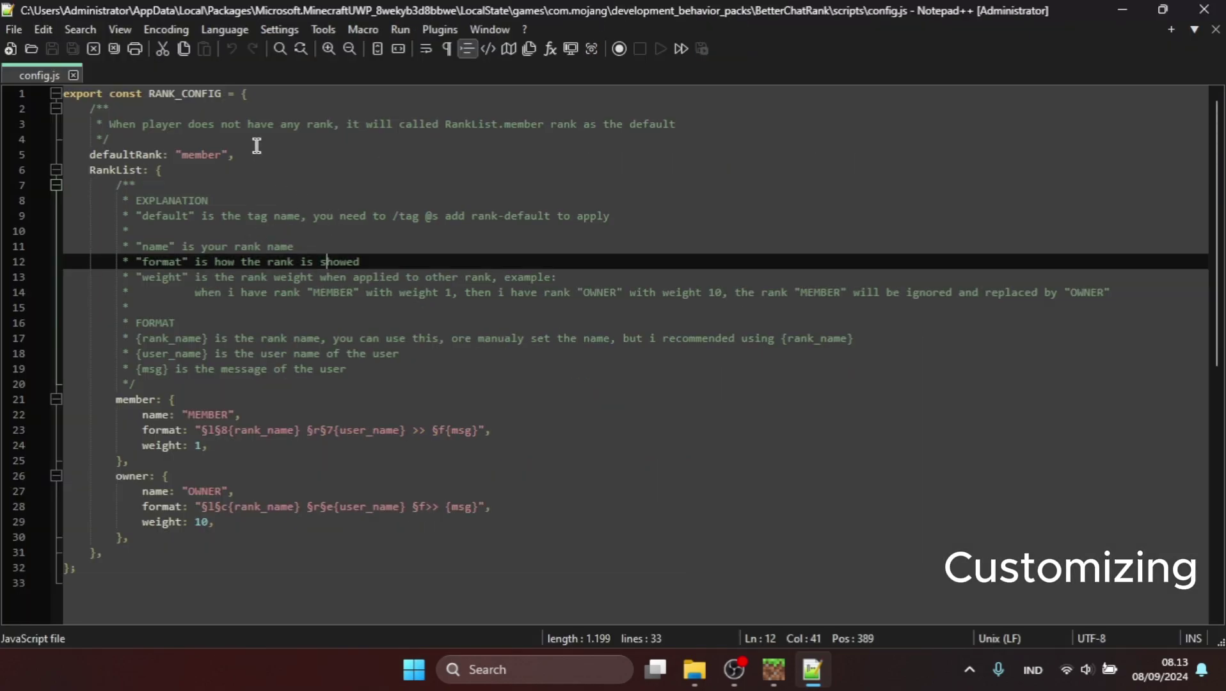
{"action": "left_click_drag", "start_coordinate": [94, 154], "coordinate": [225, 152]}
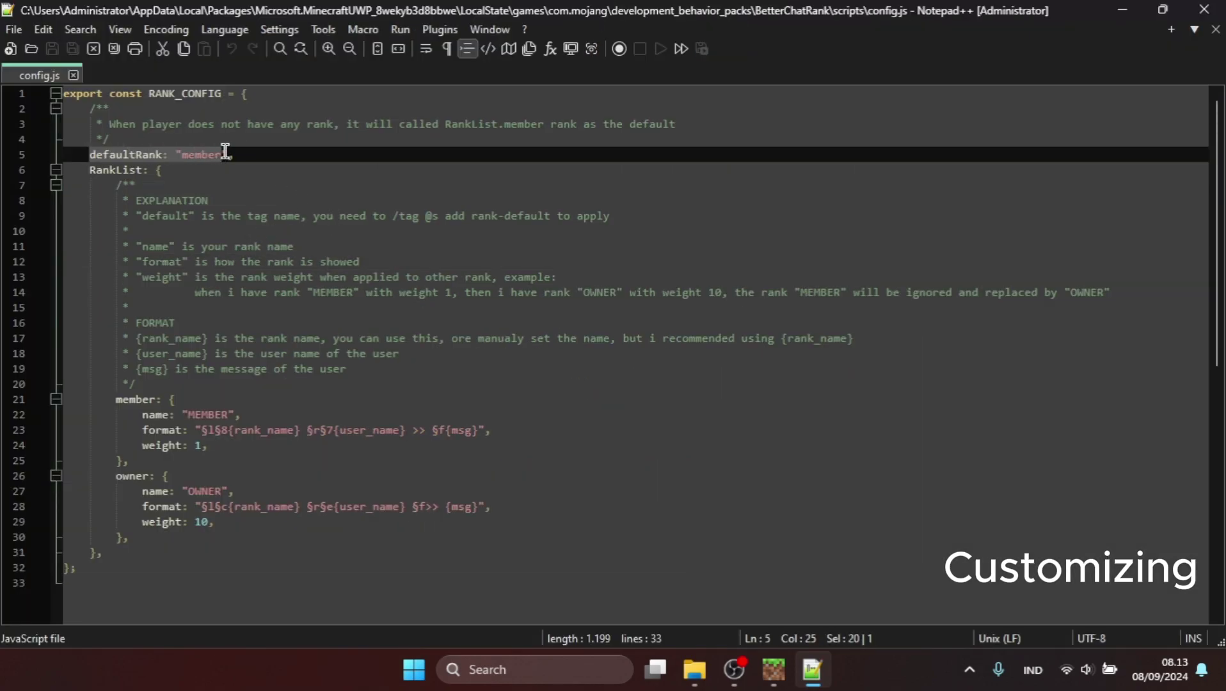
{"action": "left_click", "coordinate": [168, 172]}
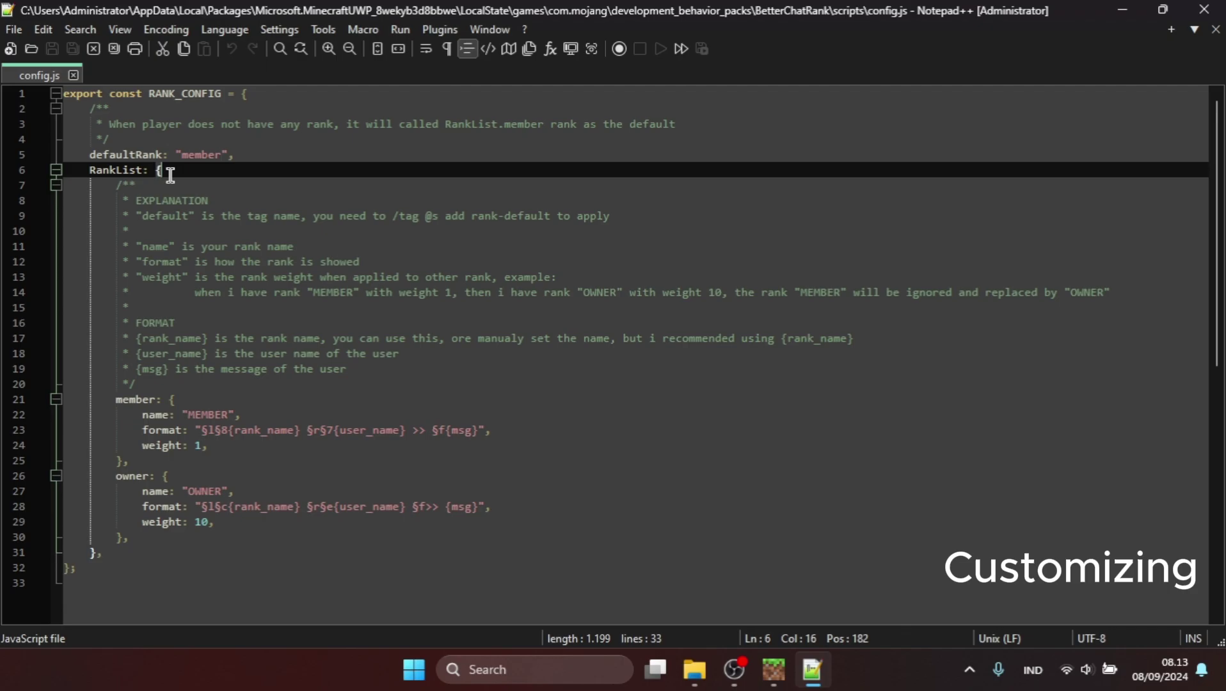
{"action": "left_click", "coordinate": [199, 159]}
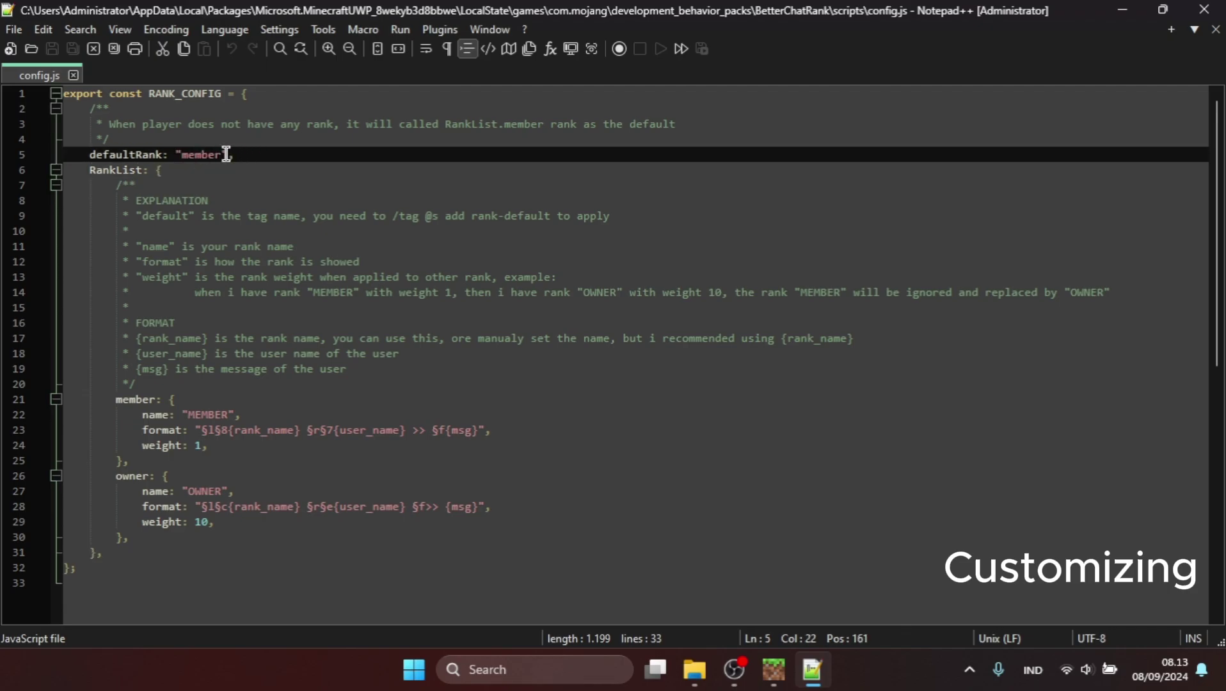
{"action": "left_click_drag", "start_coordinate": [84, 154], "coordinate": [224, 151]}
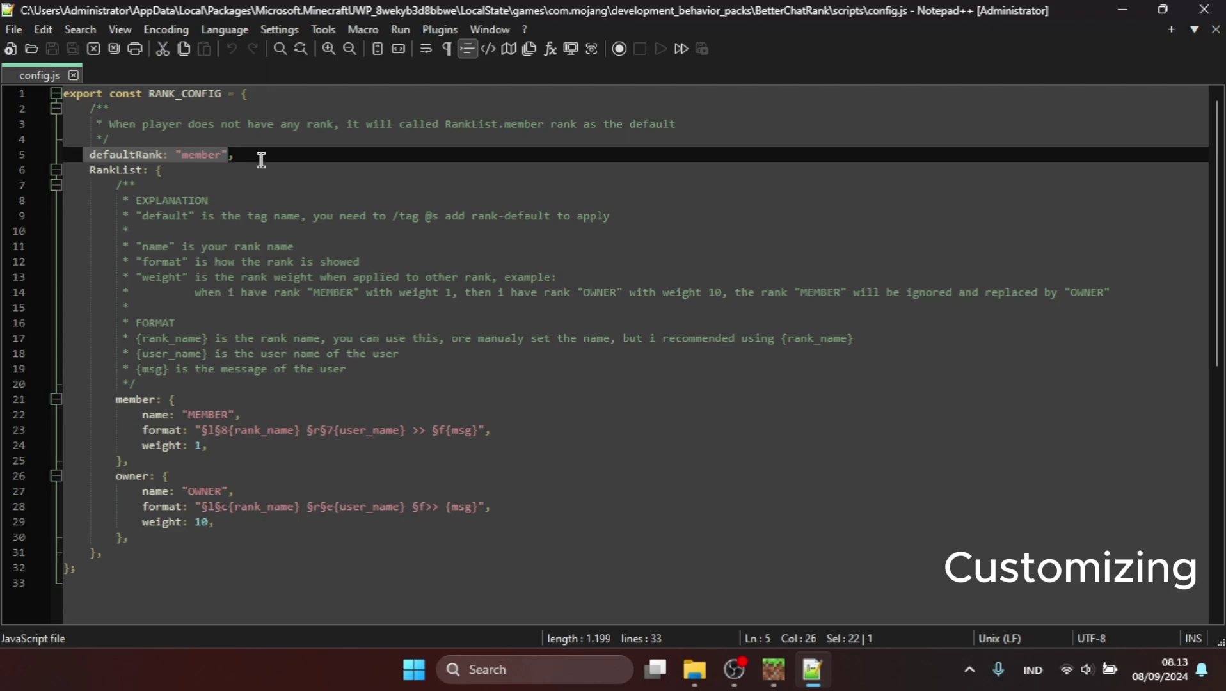
{"action": "double_click", "coordinate": [134, 398]}
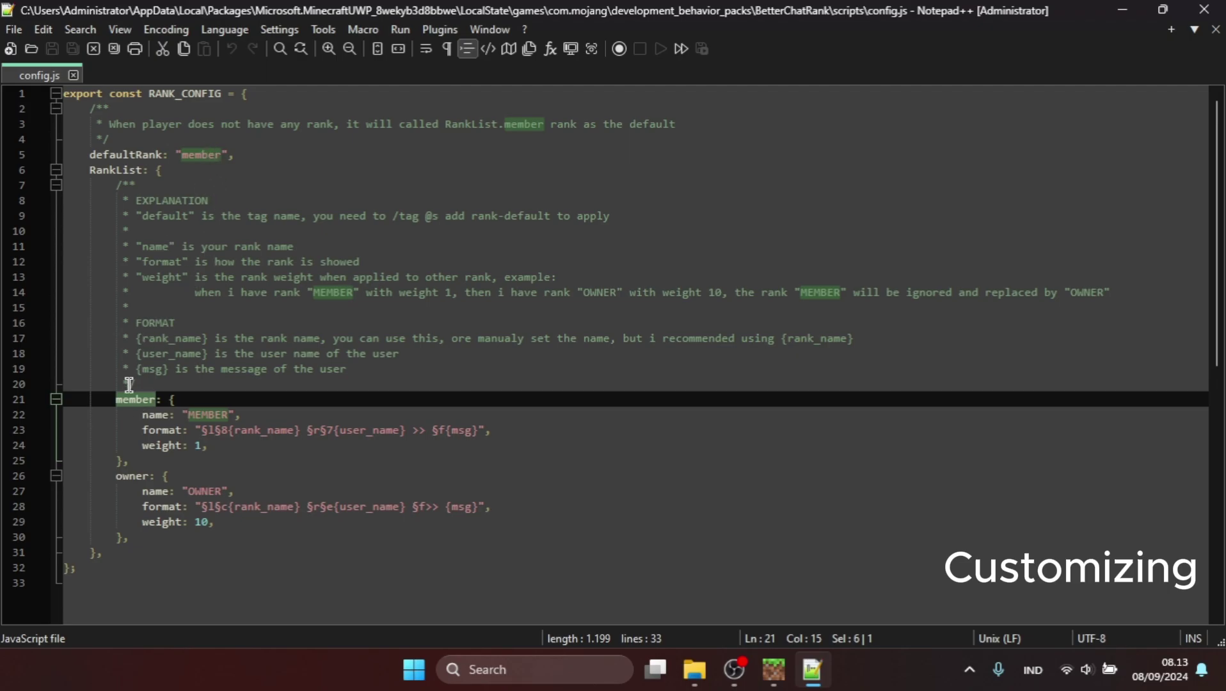
{"action": "left_click", "coordinate": [277, 158]}
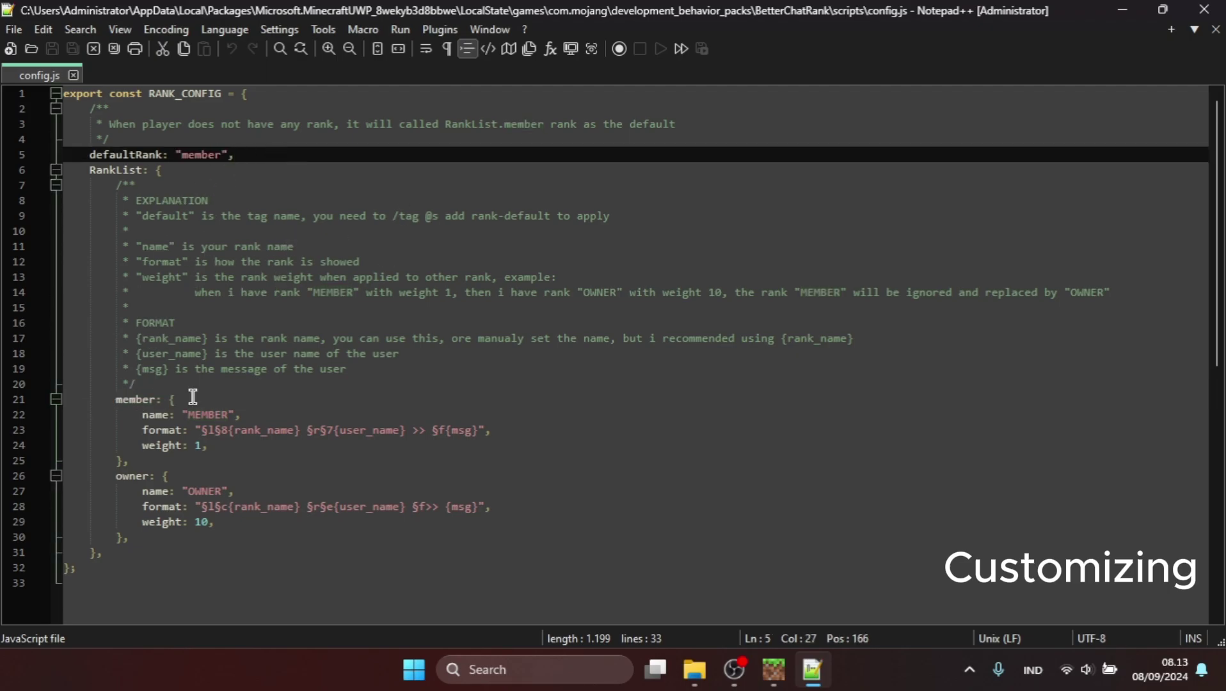
- Add a vip rank block after owner with name "VIP" and an empty format line
{"action": "left_click", "coordinate": [152, 538]}
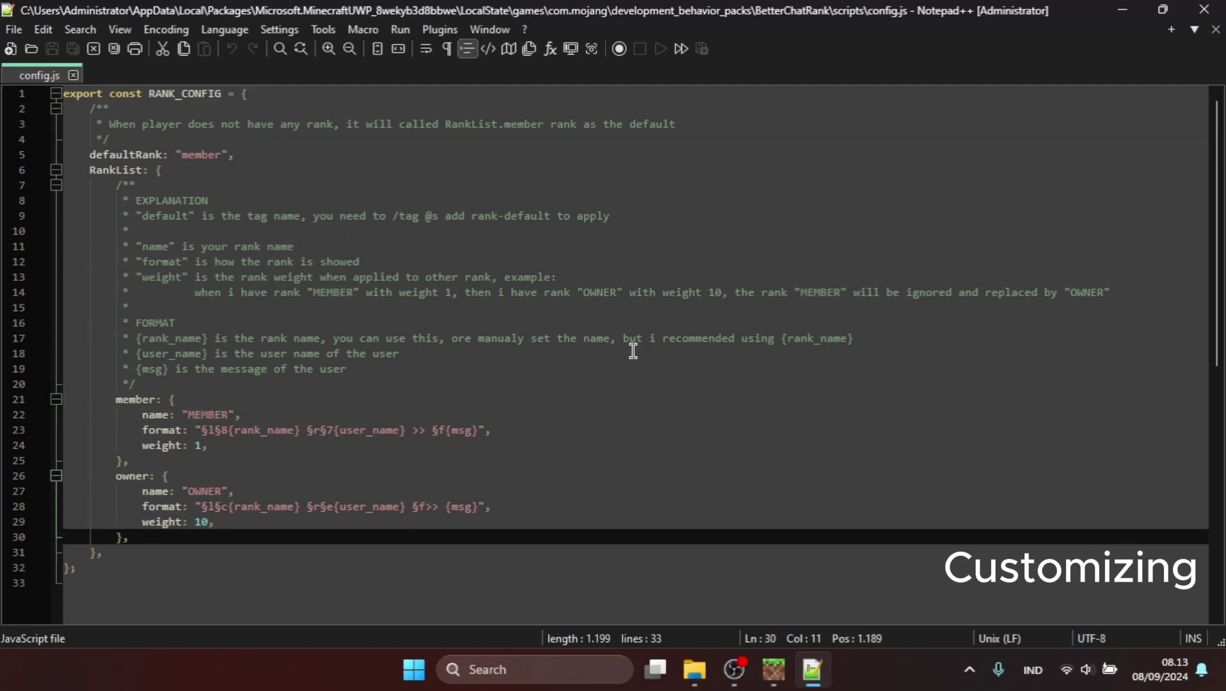
{"action": "key", "text": "Return"}
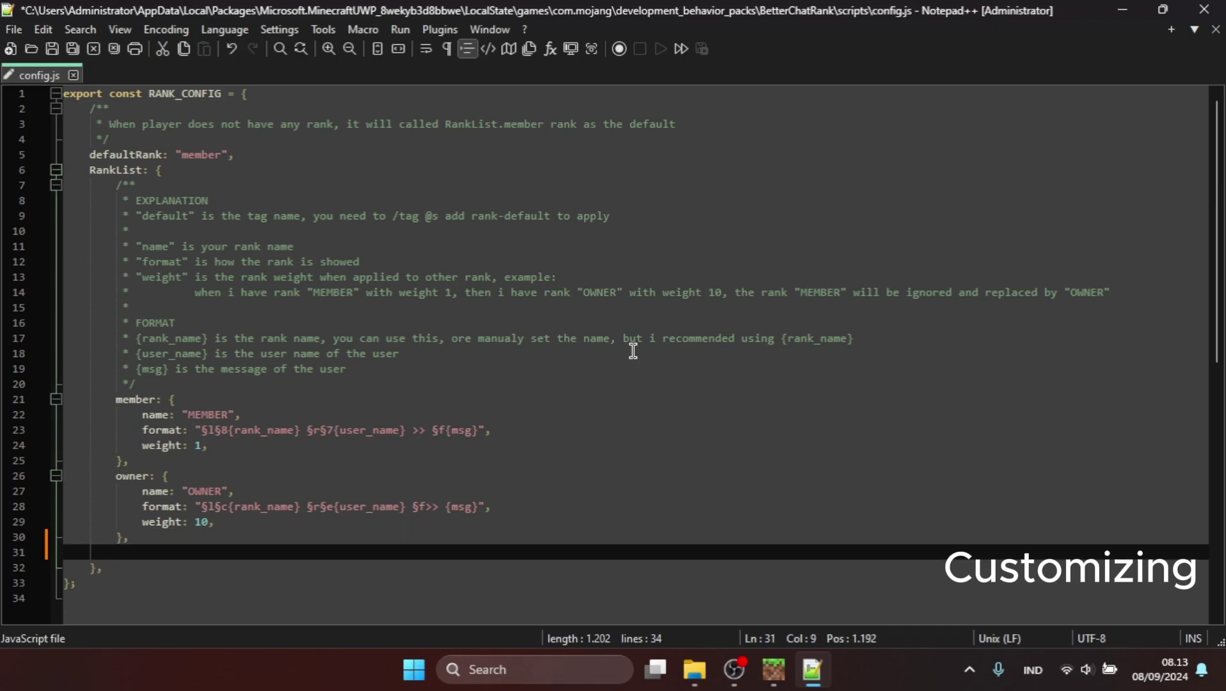
{"action": "type", "text": "vip: "}
{"action": "type", "text": "{"}
{"action": "key", "text": "Return"}
{"action": "type", "text": "name"}
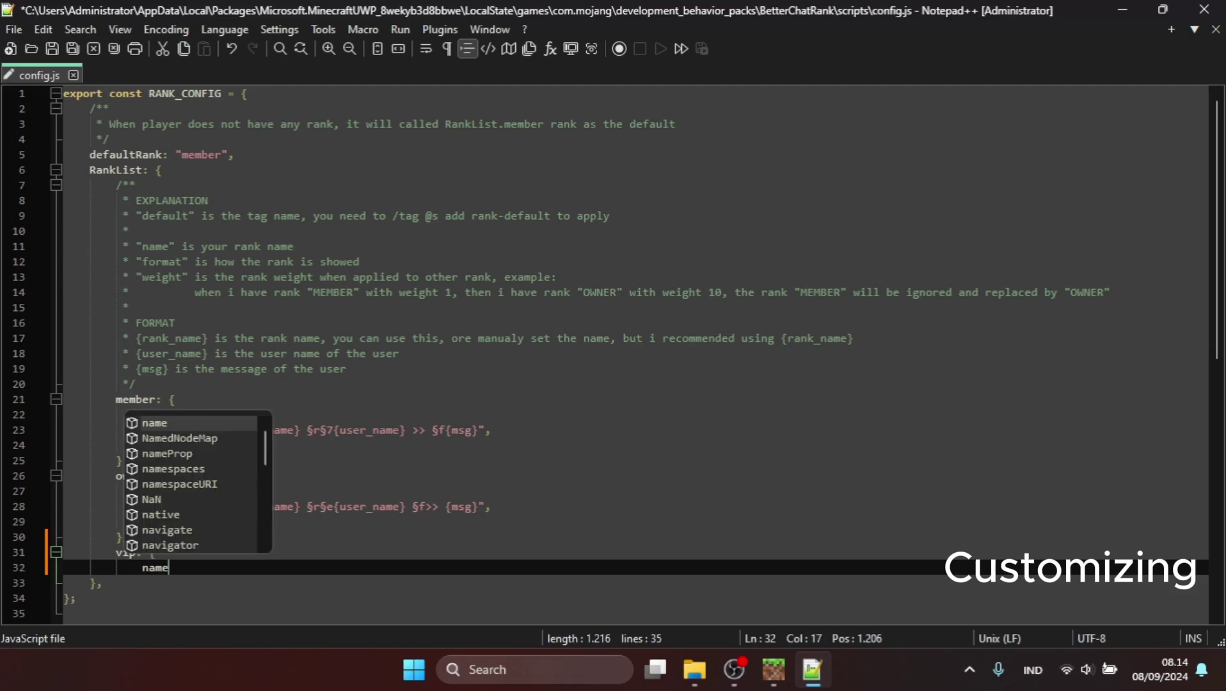
{"action": "type", "text": ": "}
{"action": "type", "text": "VI"}
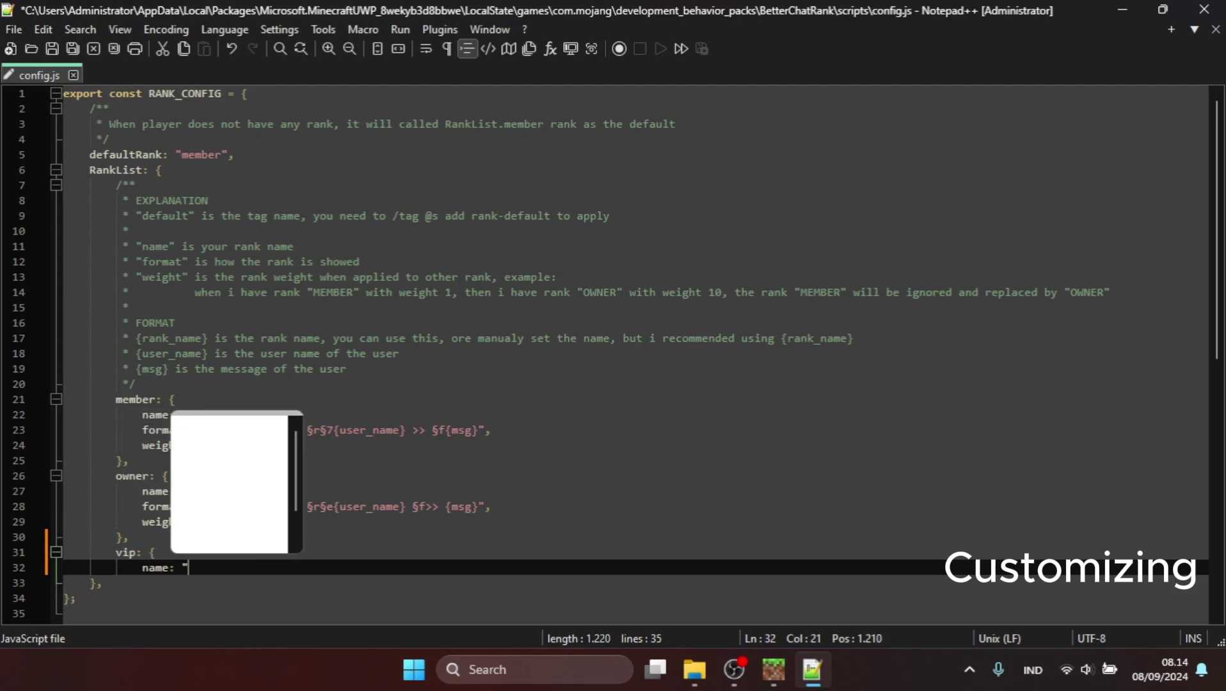
{"action": "type", "text": "\"m"}
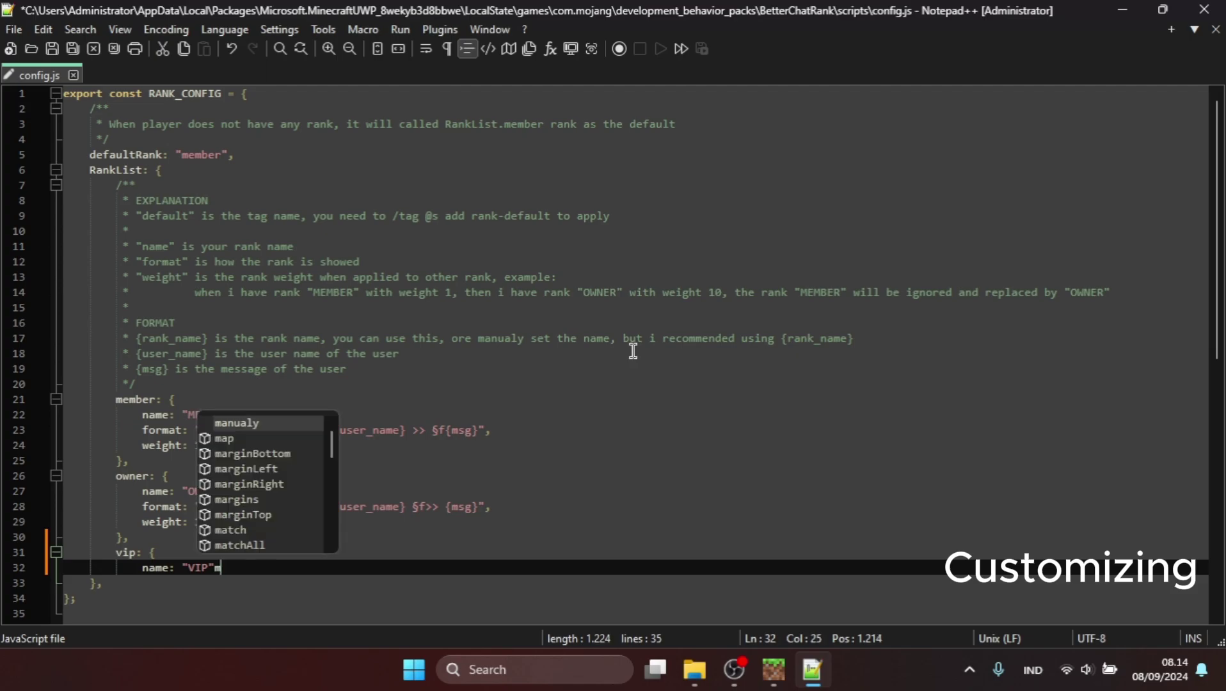
{"action": "key", "text": "BackSpace"}
{"action": "type", "text": ","}
{"action": "key", "text": "Return"}
{"action": "type", "text": "f"}
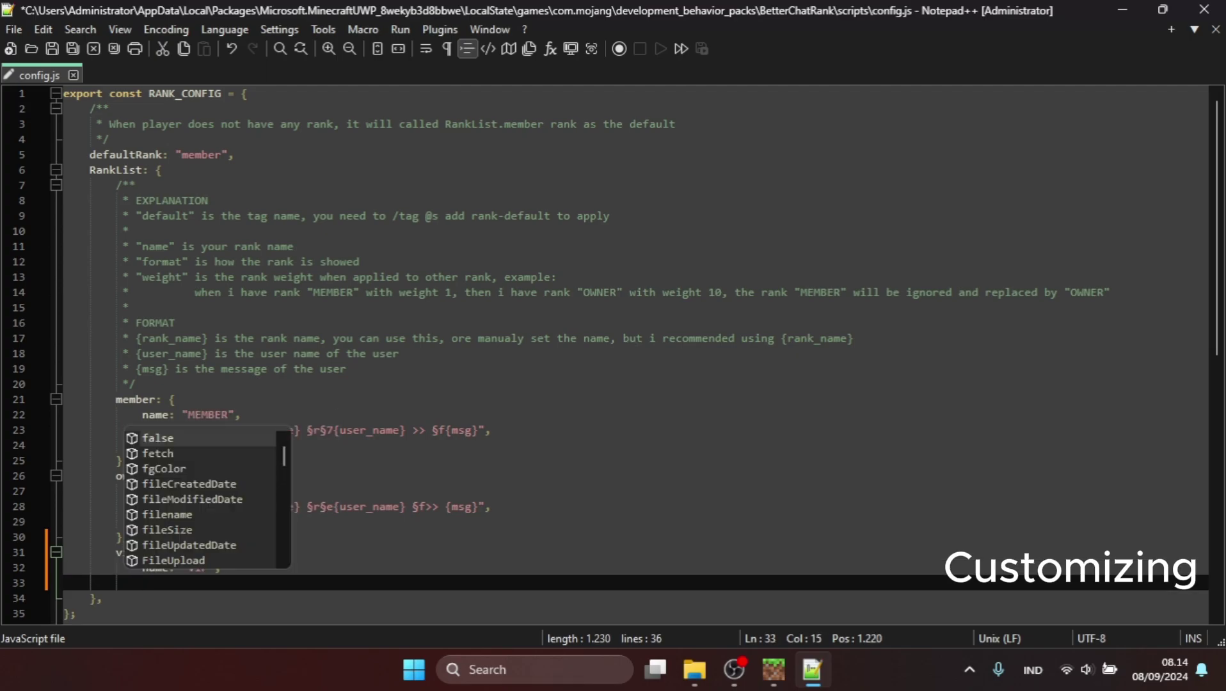
{"action": "type", "text": "ormat:"}
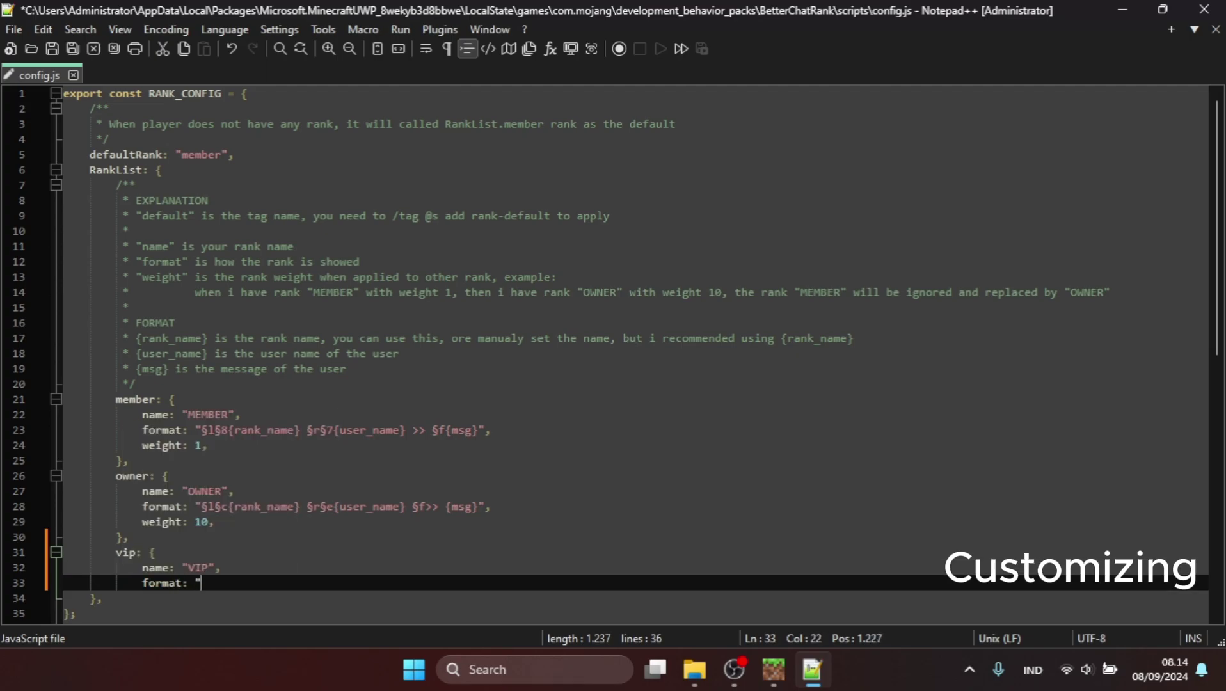
{"action": "key", "text": "BackSpace"}
{"action": "left_click_drag", "start_coordinate": [194, 507], "coordinate": [485, 507]}
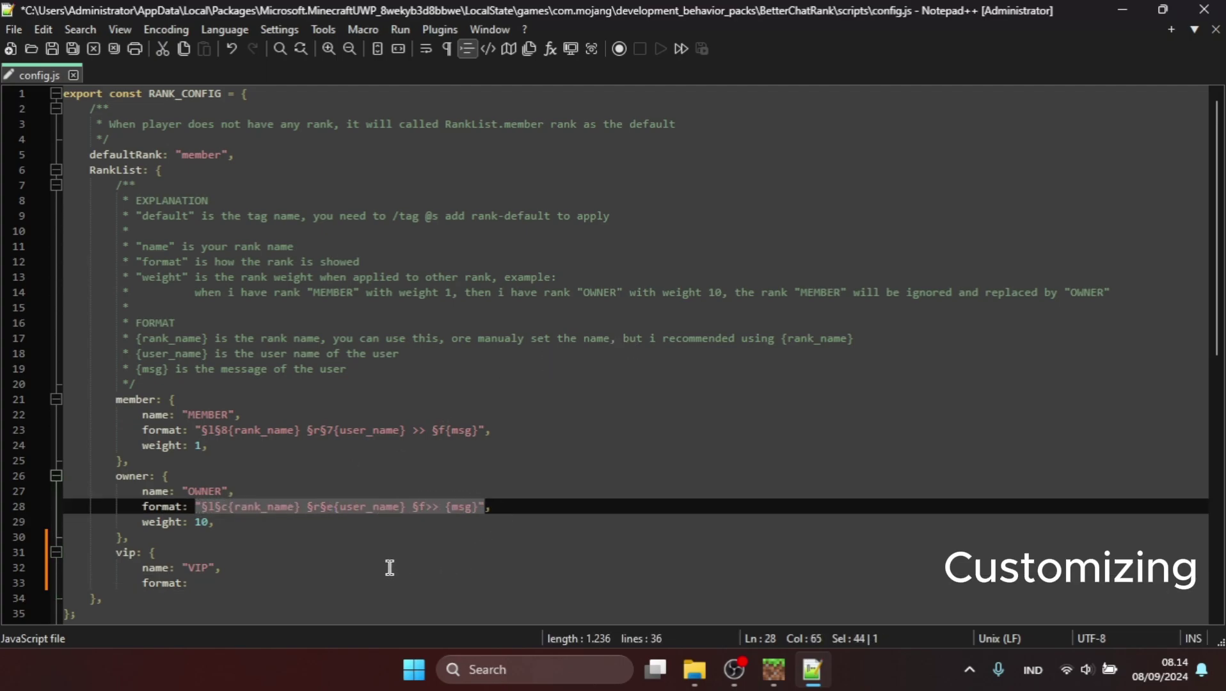
- Copy the owner format string into the vip format, changing its colour codes to a and 8
{"action": "key", "text": "ctrl+c"}
{"action": "left_click", "coordinate": [237, 583]}
{"action": "key", "text": "ctrl+v"}
{"action": "scroll", "coordinate": [426, 533], "scroll_direction": "down", "scroll_amount": 3}
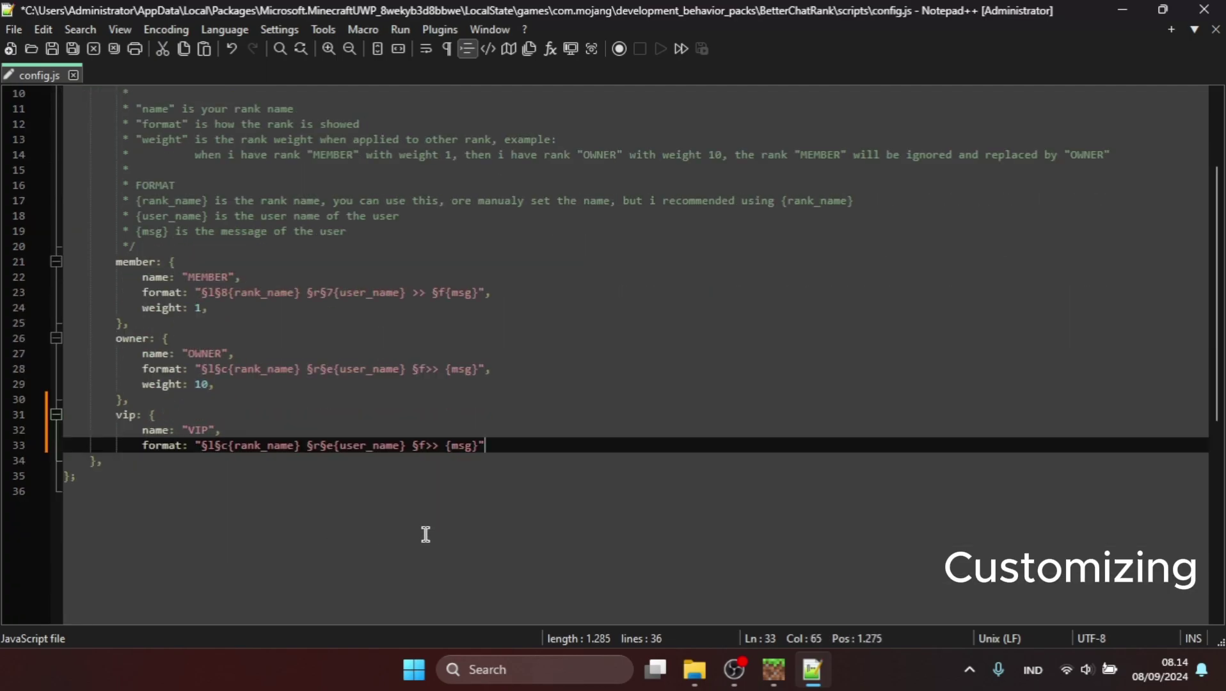
{"action": "type", "text": ","}
{"action": "key", "text": "Return"}
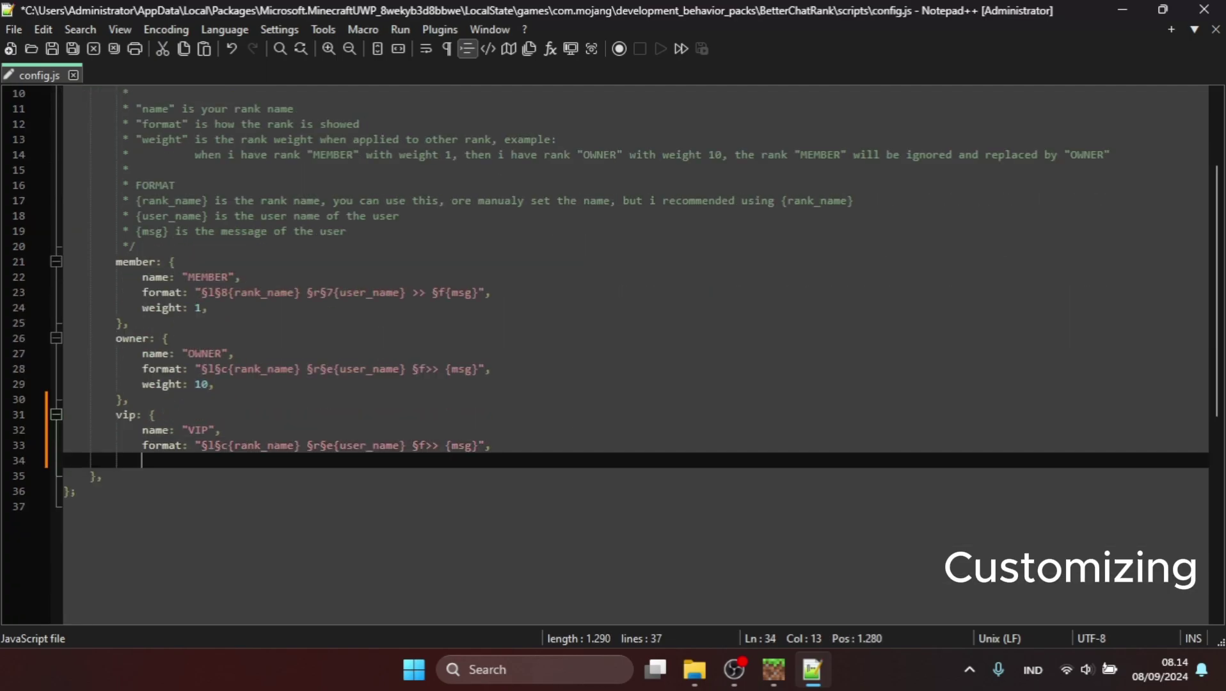
{"action": "left_click", "coordinate": [226, 445]}
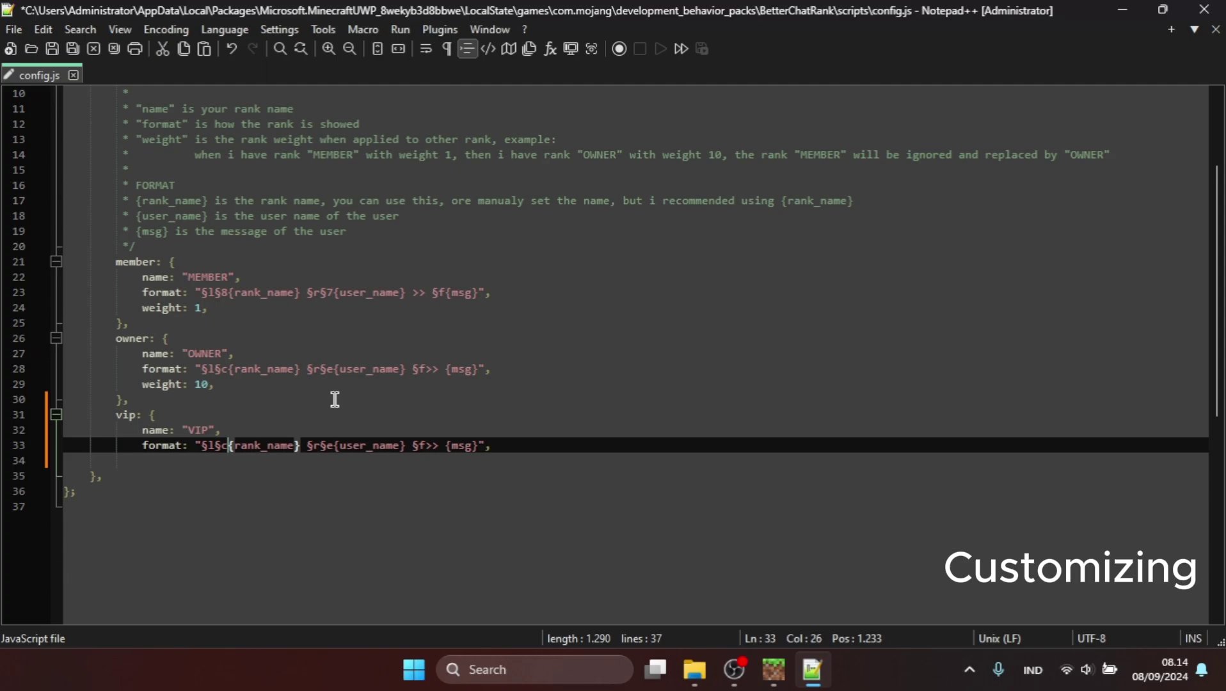
{"action": "key", "text": "BackSpace"}
{"action": "type", "text": "a"}
{"action": "left_click", "coordinate": [336, 398]}
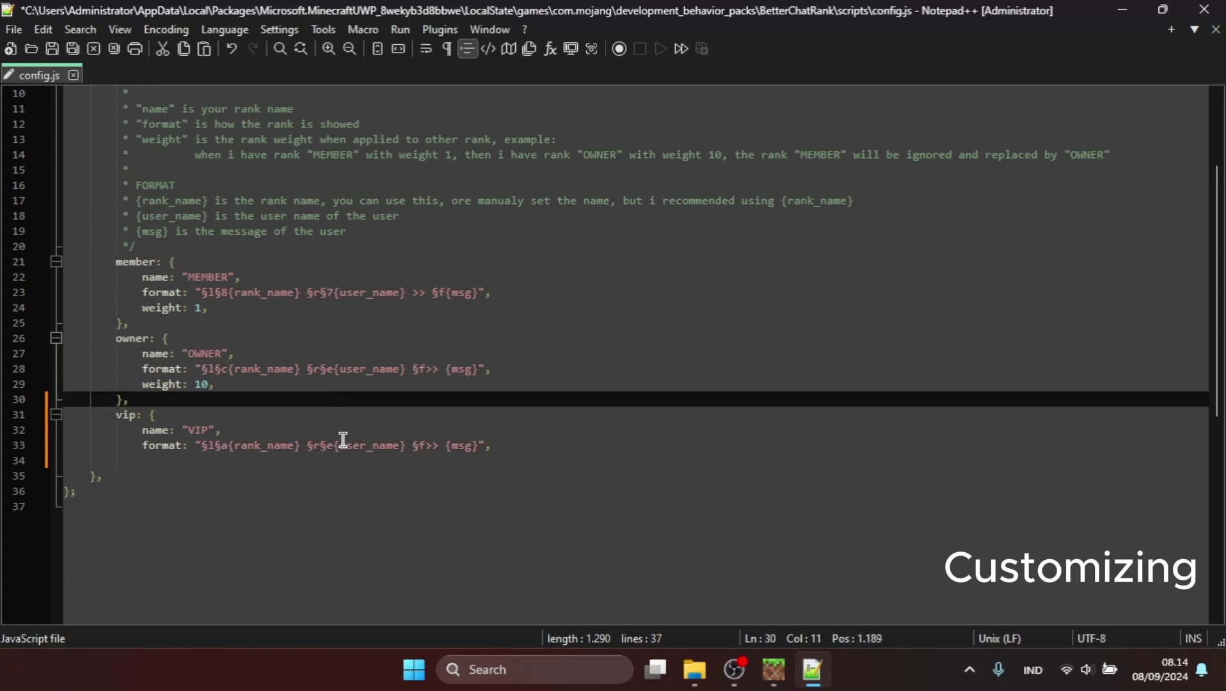
{"action": "left_click", "coordinate": [335, 446]}
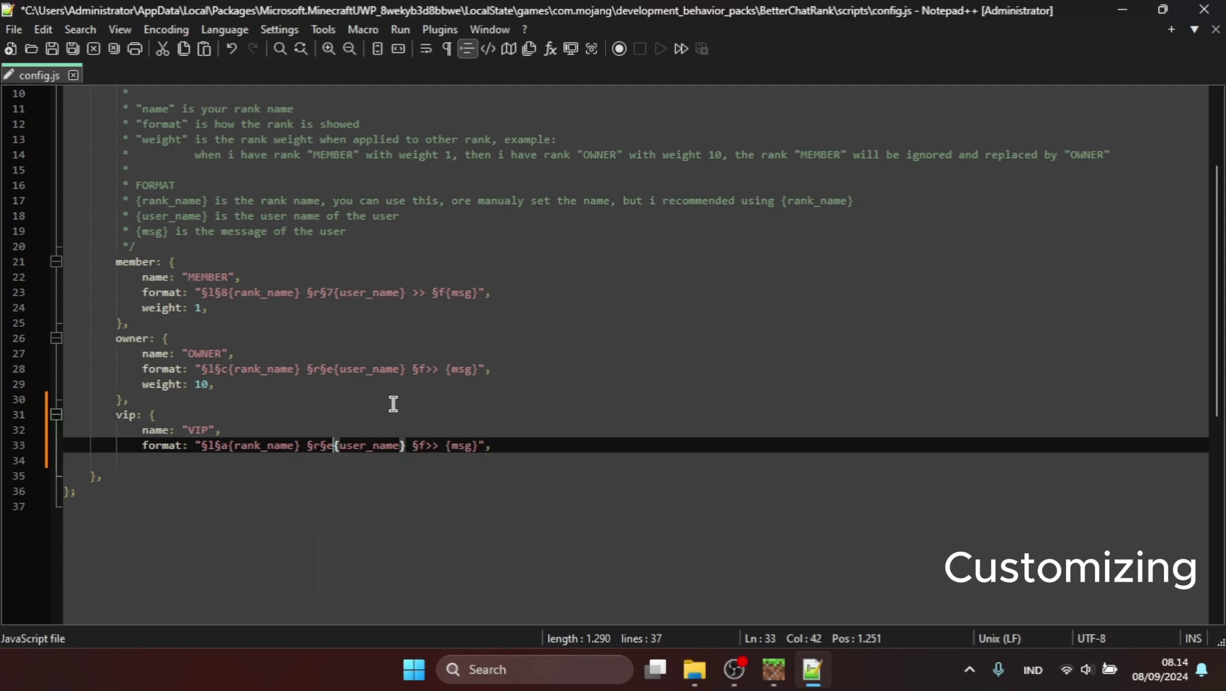
{"action": "key", "text": "BackSpace"}
{"action": "type", "text": "8"}
- Add weight: 2 to the vip rank, save config.js and exit Notepad++
{"action": "left_click", "coordinate": [193, 457]}
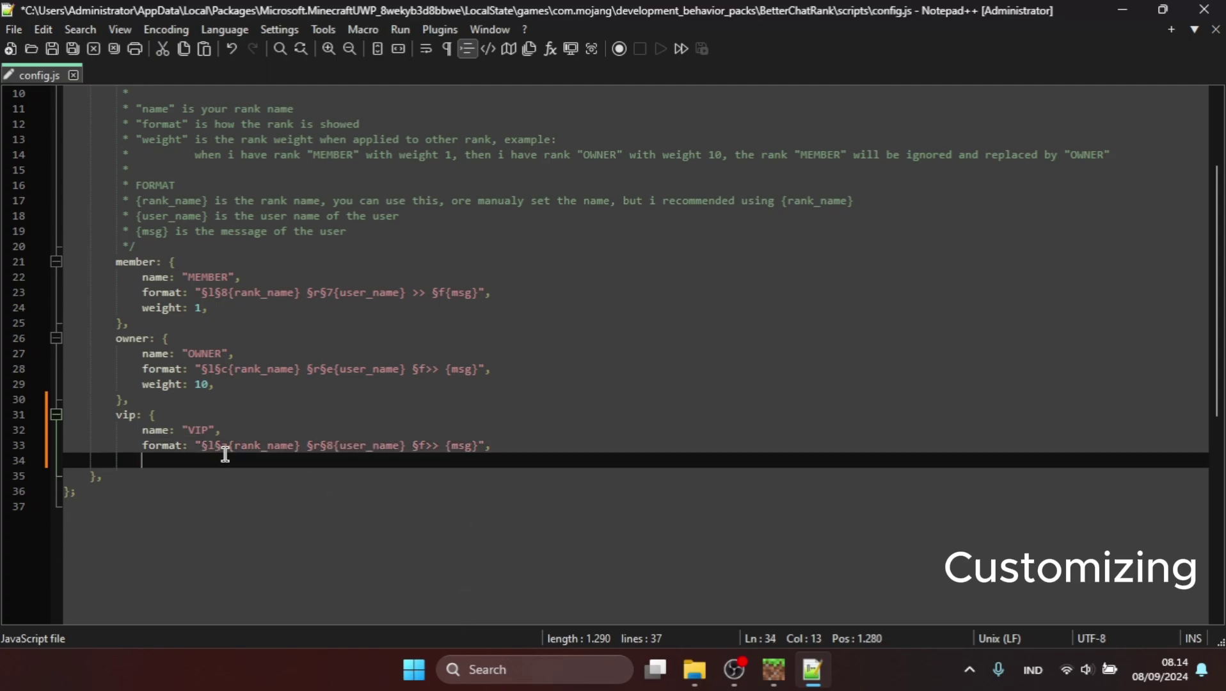
{"action": "type", "text": "wei"}
{"action": "key", "text": "Return"}
{"action": "type", "text": "weight: "}
{"action": "type", "text": "2"}
{"action": "type", "text": ","}
{"action": "scroll", "coordinate": [555, 359], "scroll_direction": "up", "scroll_amount": 3}
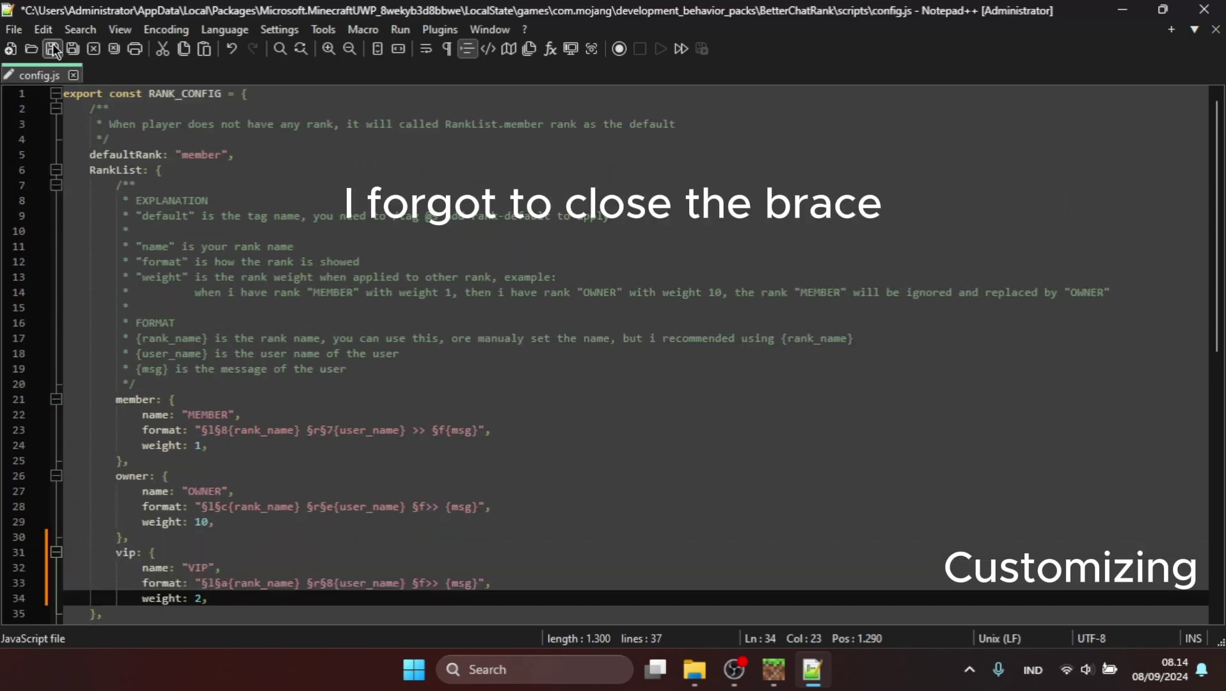
{"action": "left_click", "coordinate": [53, 50]}
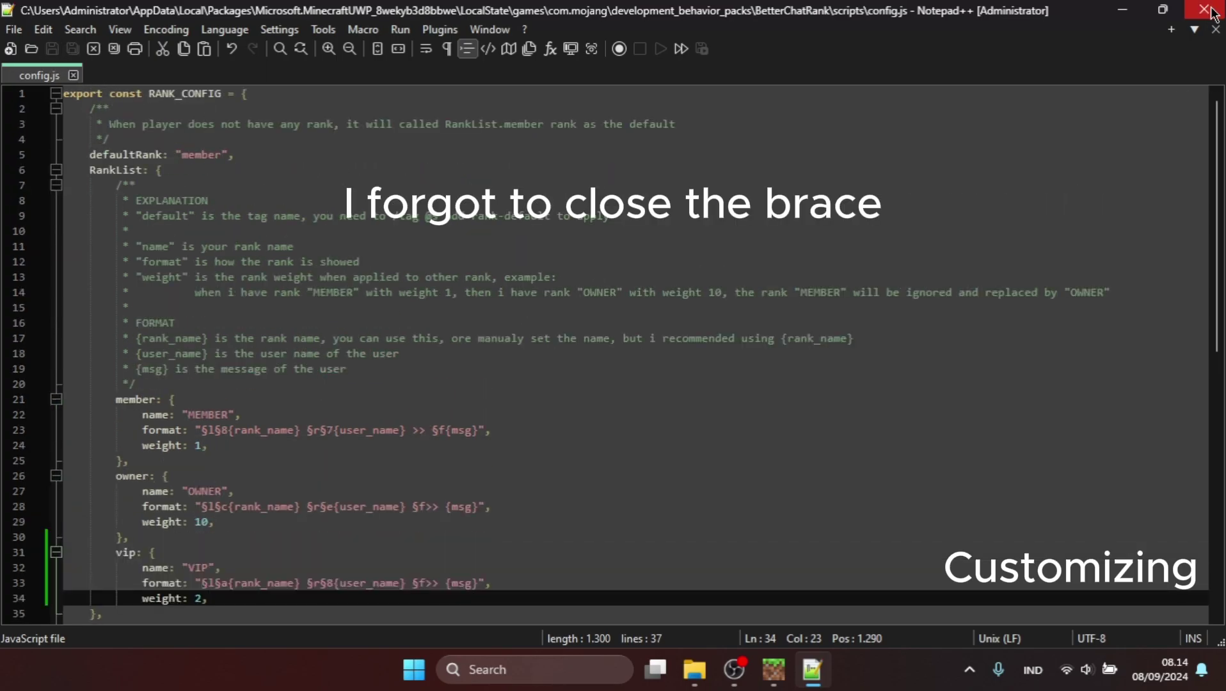
{"action": "left_click", "coordinate": [1216, 30]}
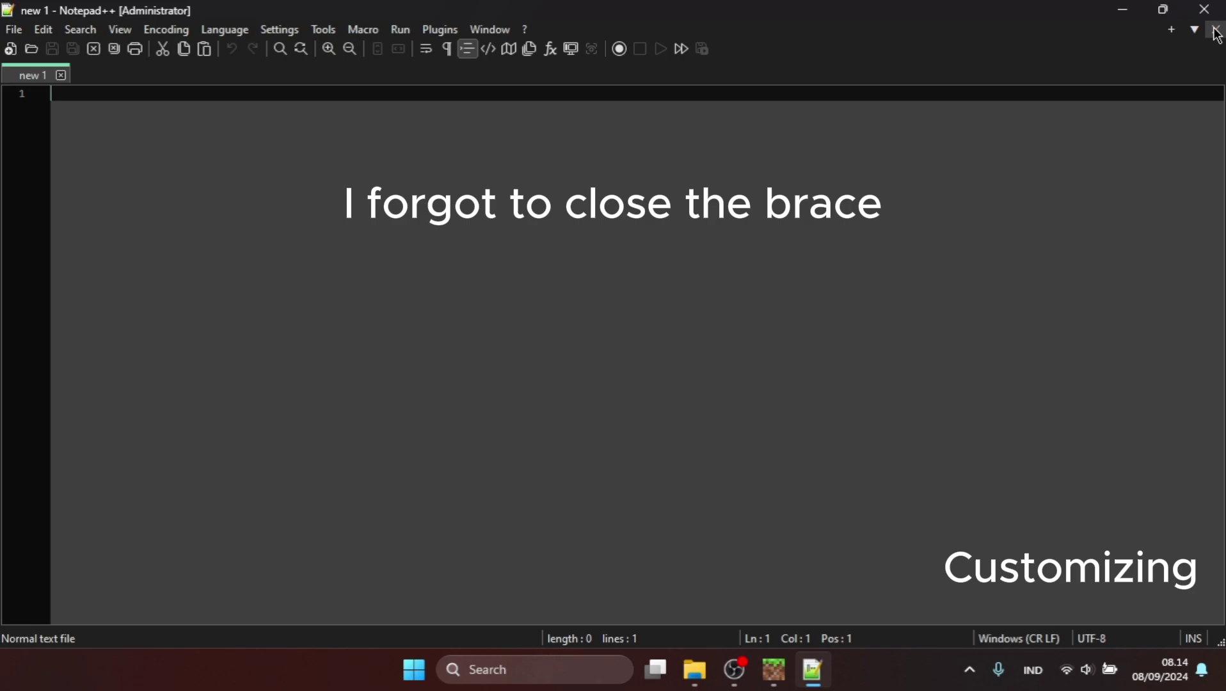
{"action": "left_click", "coordinate": [1205, 9]}
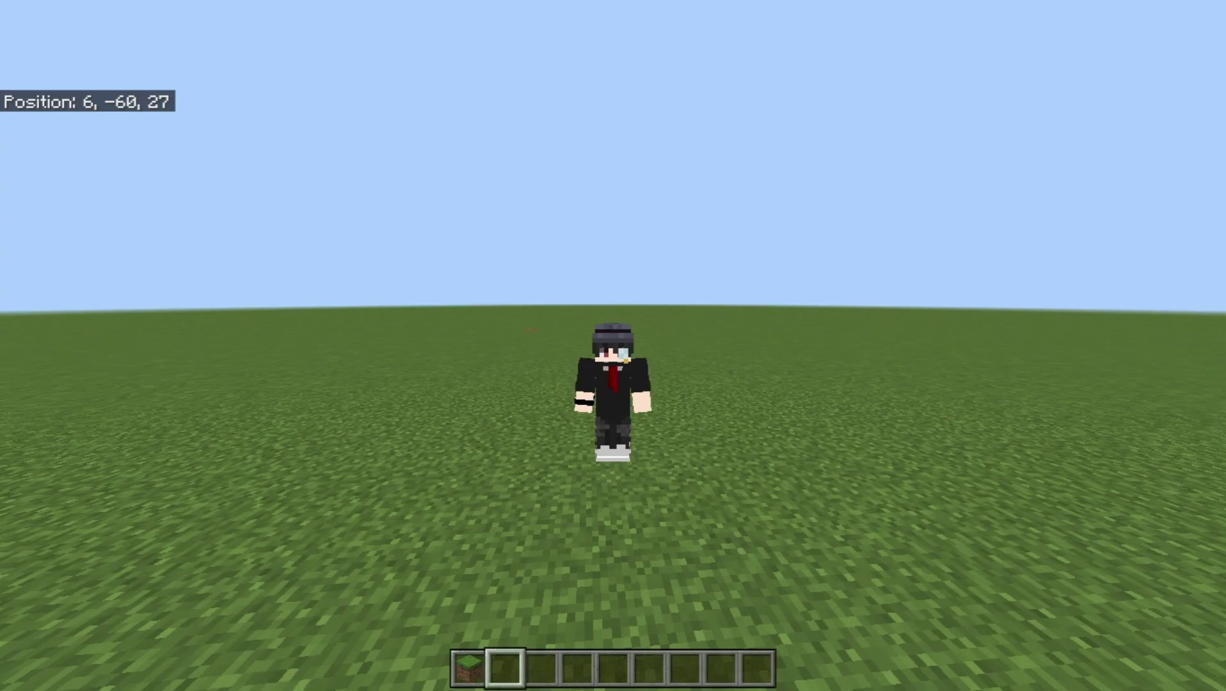
- Send 'hello' and 'member rank' in Minecraft chat, both showing the MEMBER prefix
{"action": "type", "text": "t"}
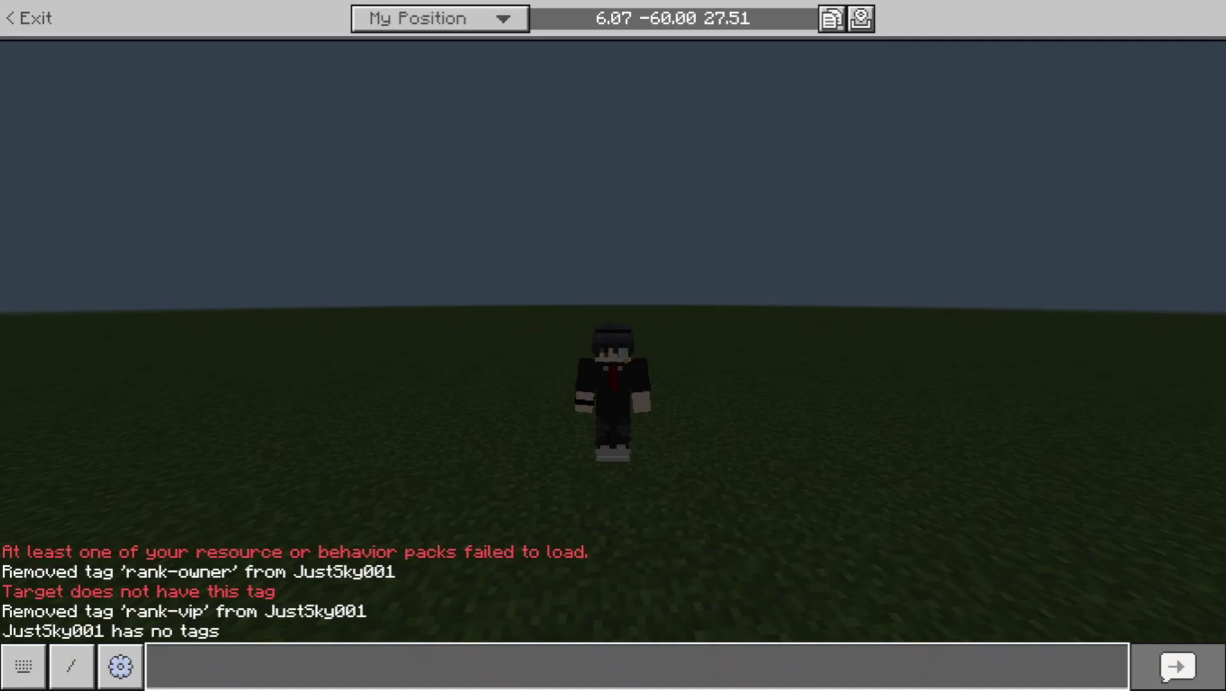
{"action": "type", "text": "hello"}
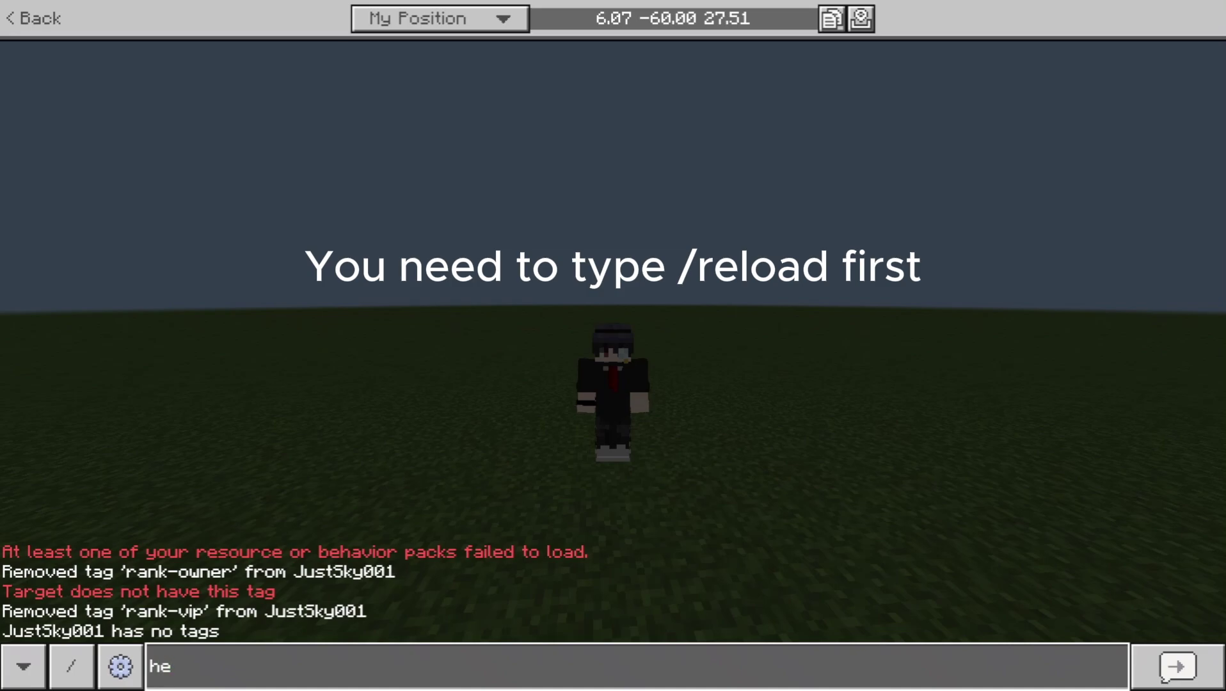
{"action": "key", "text": "Return"}
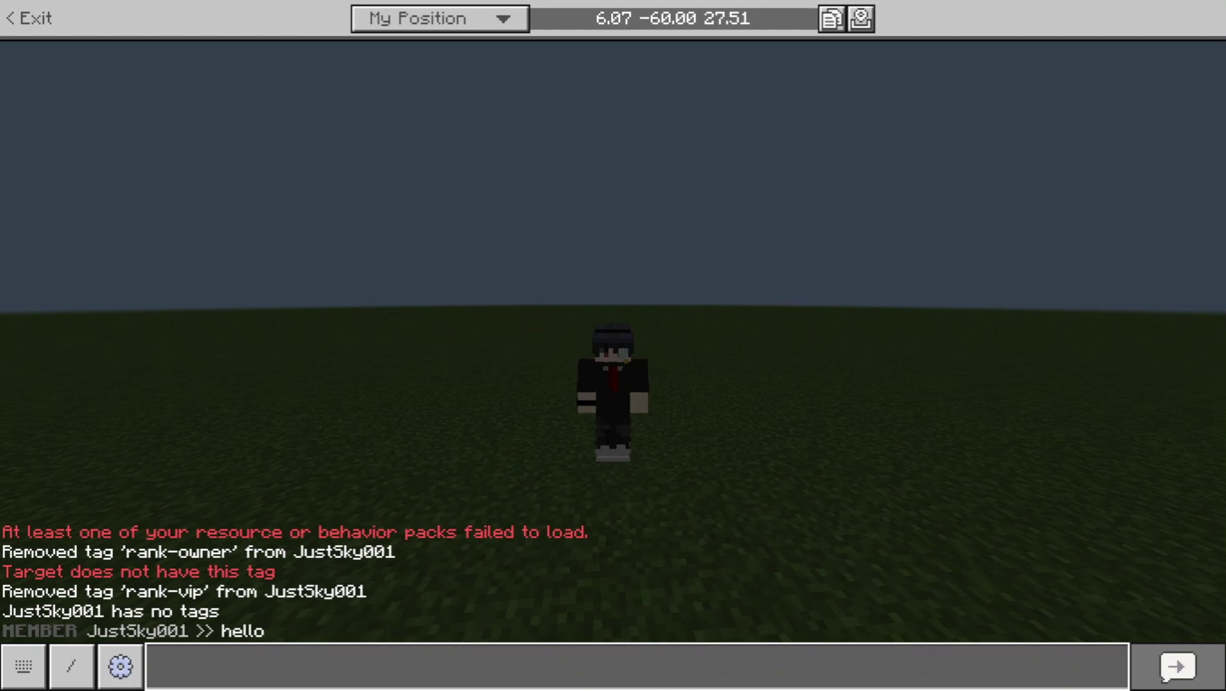
{"action": "type", "text": "member"}
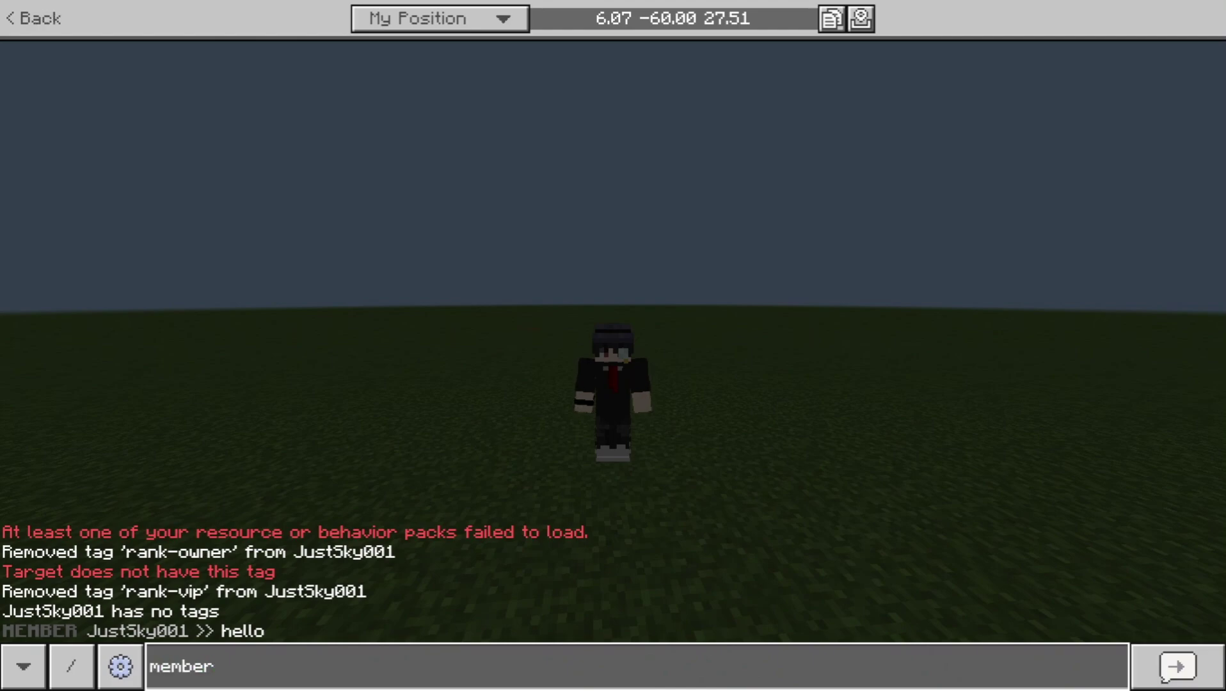
{"action": "type", "text": " rank"}
{"action": "key", "text": "Return"}
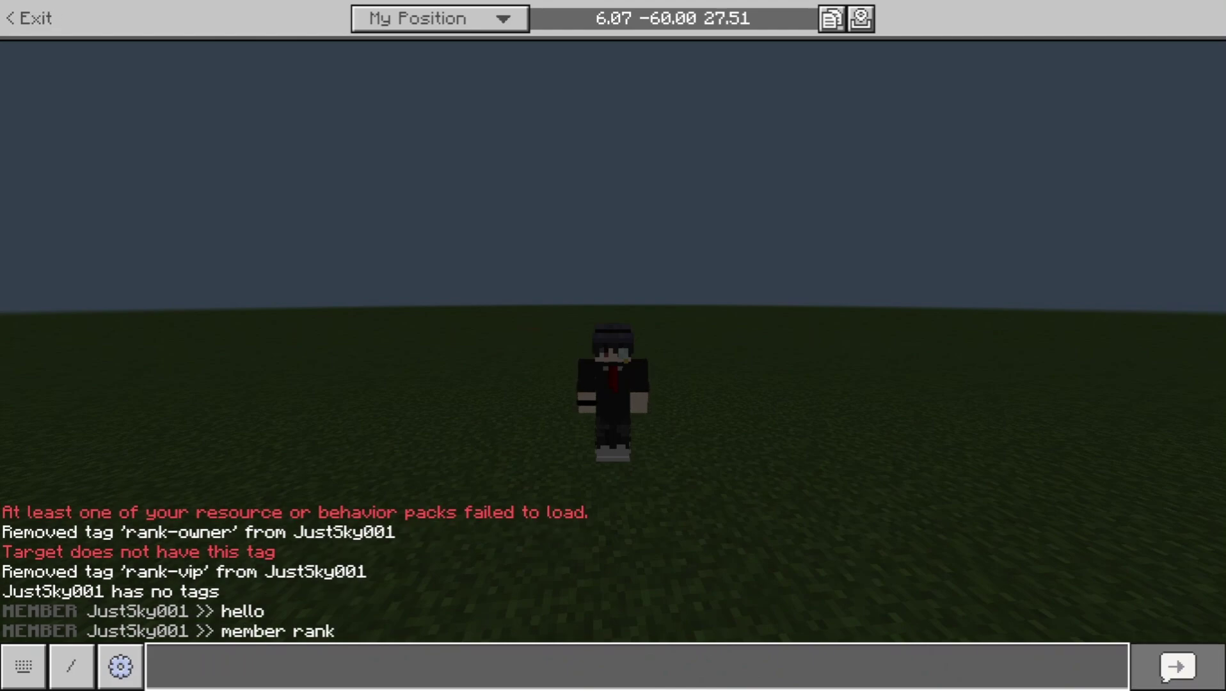
- Add the rank-owner tag with /tag @s add rank-owner, then send 'owner rank' in chat
{"action": "type", "text": "/tag "}
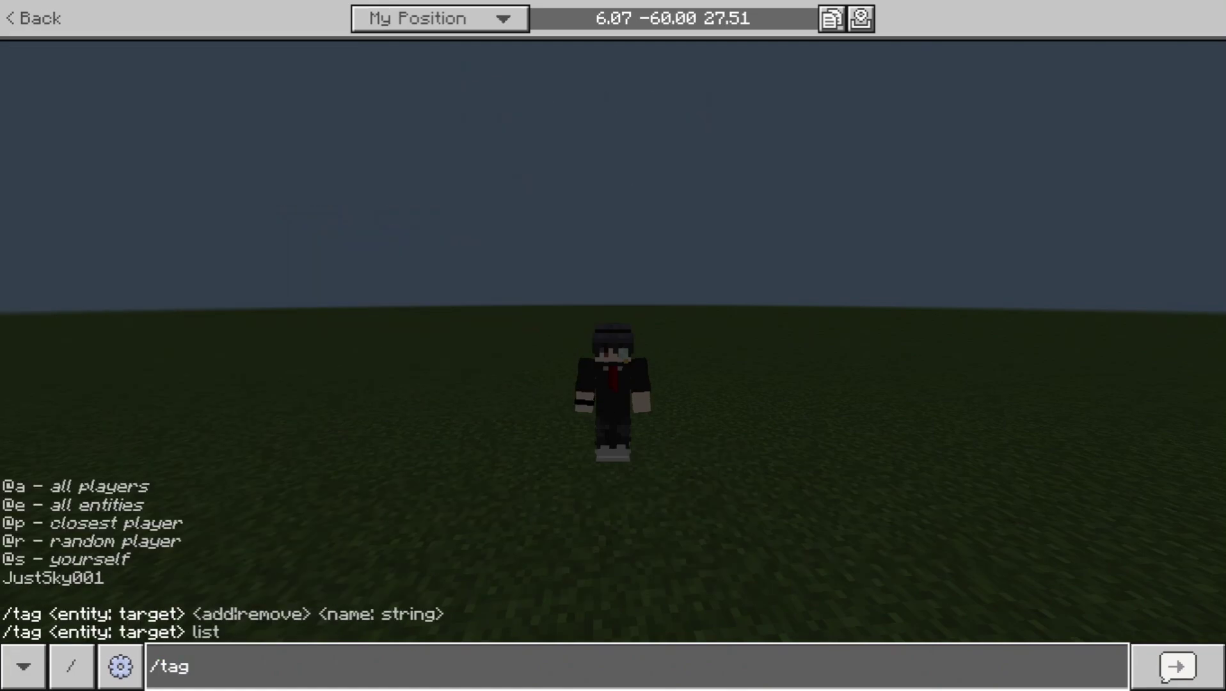
{"action": "type", "text": "@s add "}
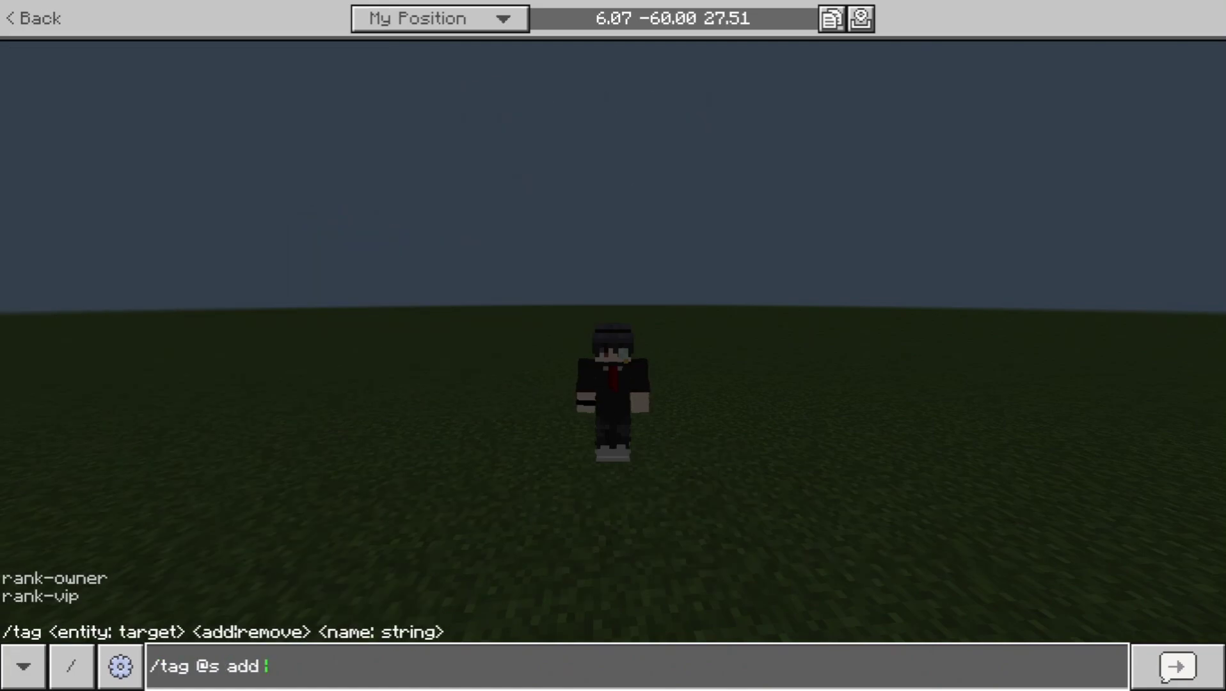
{"action": "type", "text": "rank=w"}
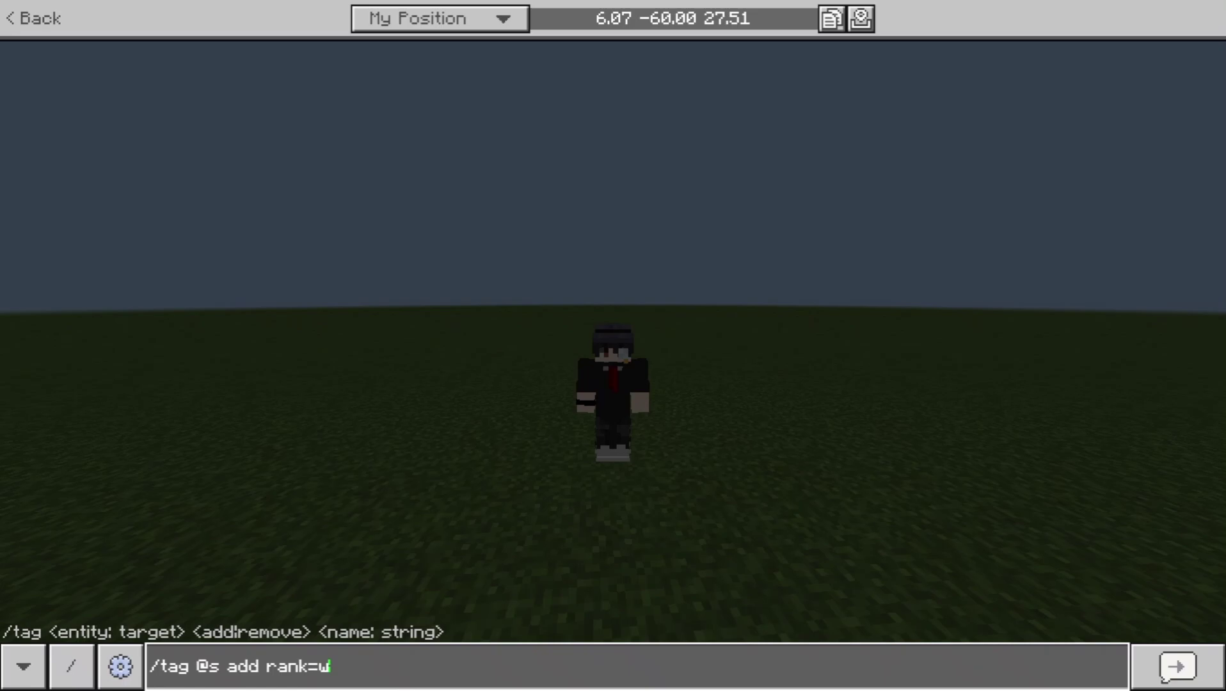
{"action": "key", "text": "BackSpace"}
{"action": "key", "text": "BackSpace"}
{"action": "key", "text": "BackSpace"}
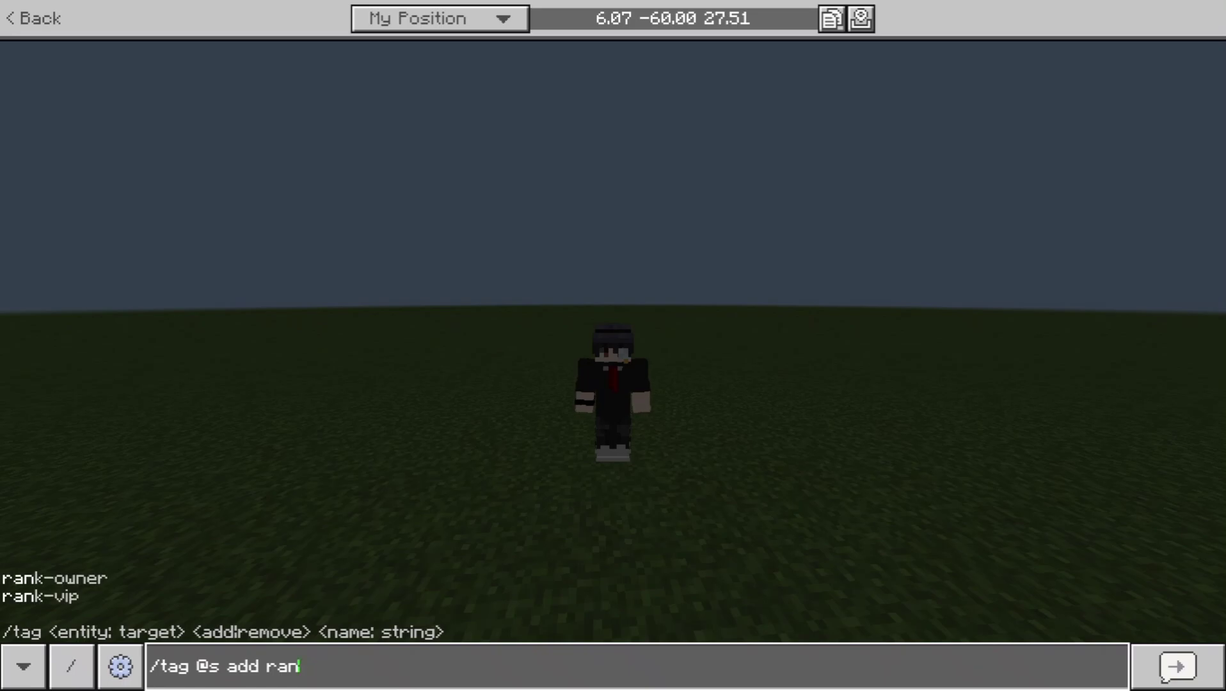
{"action": "key", "text": "Tab"}
{"action": "key", "text": "Return"}
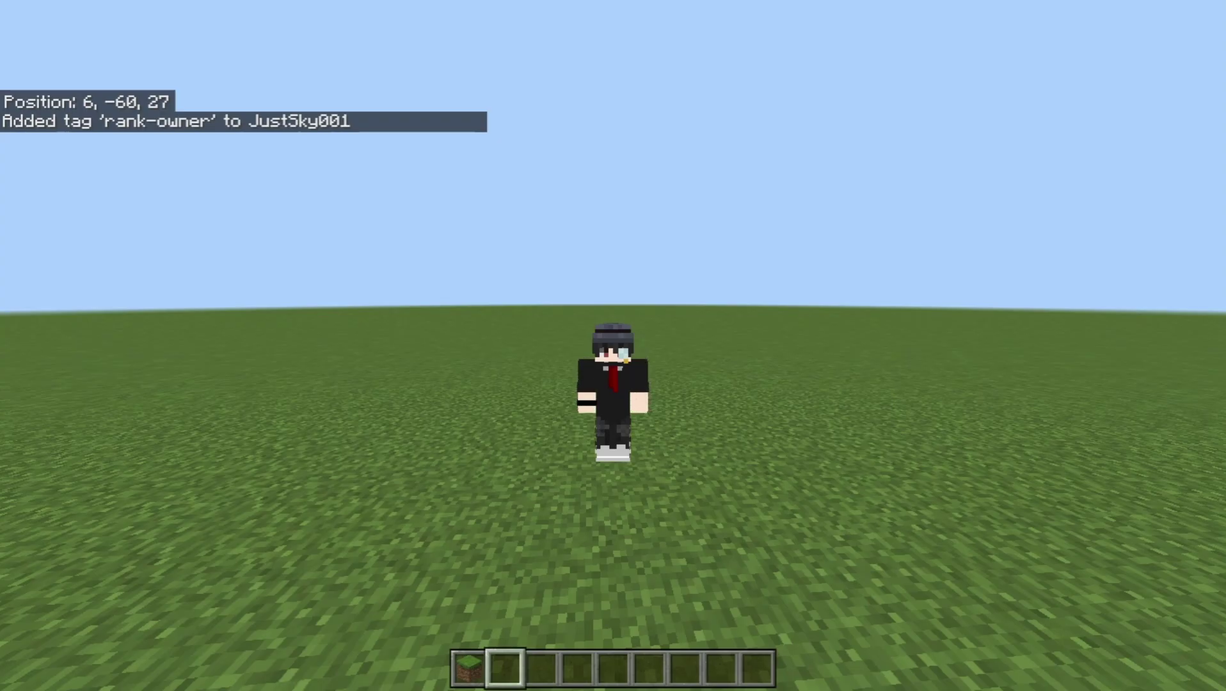
{"action": "type", "text": "tSky001 >> owner"}
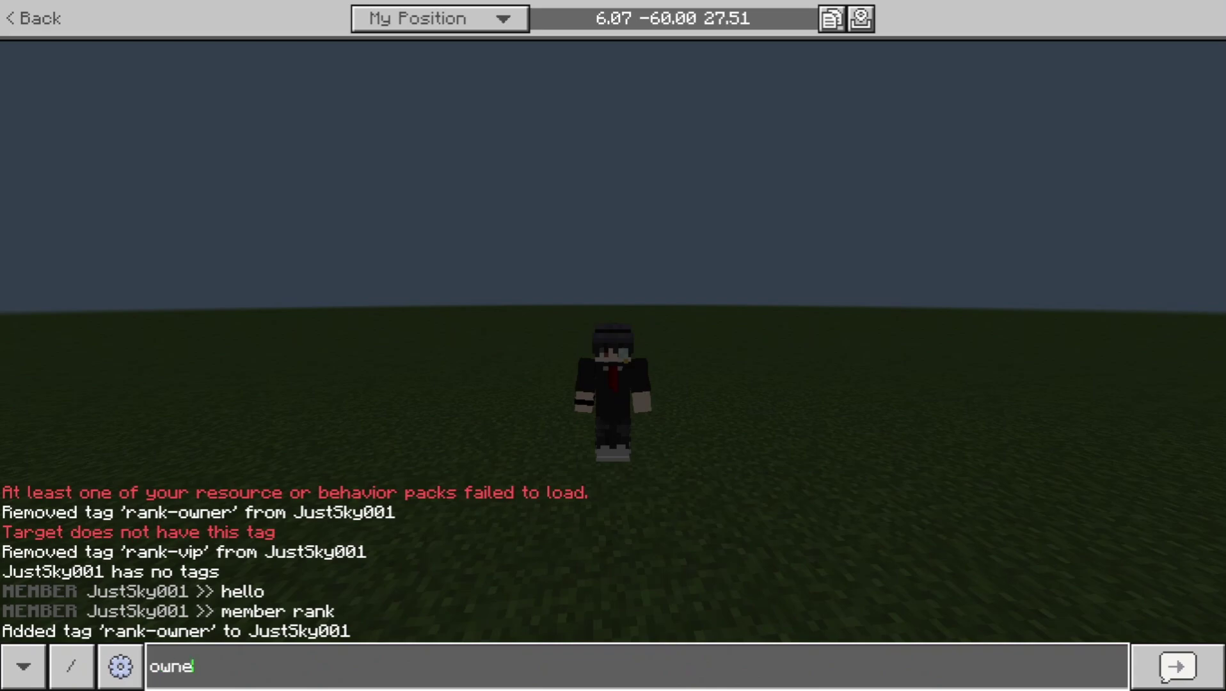
{"action": "type", "text": " rank"}
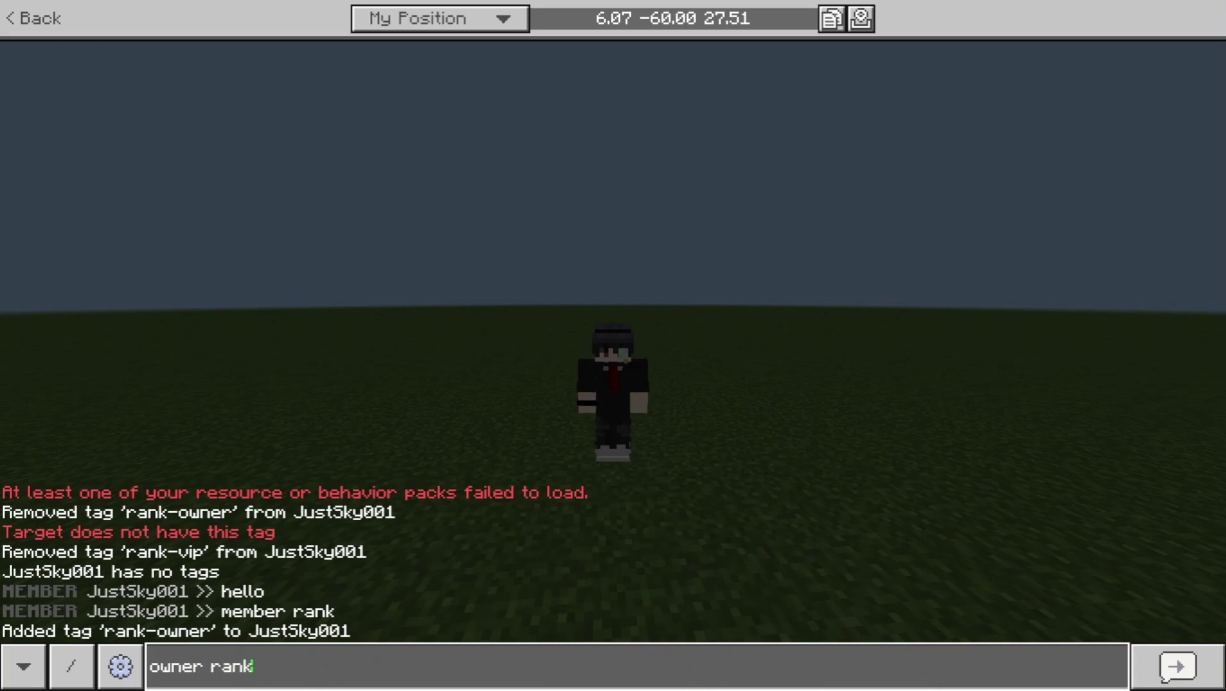
{"action": "key", "text": "Return"}
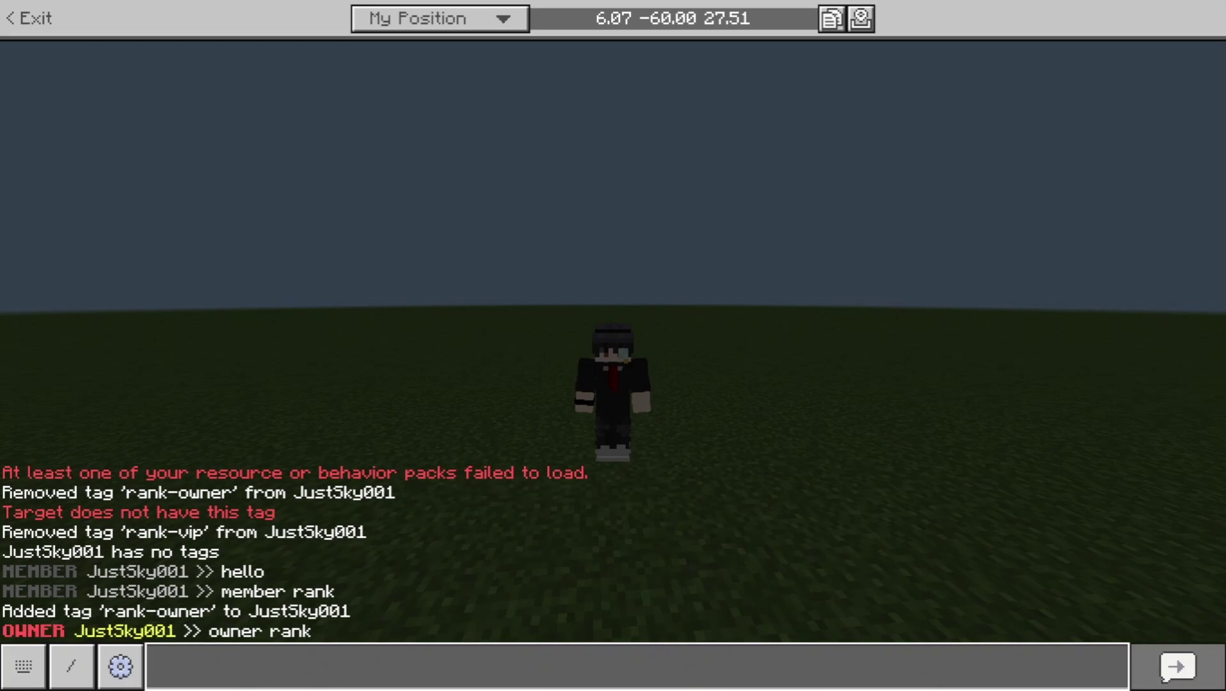
- Remove the rank-owner tag by rerunning /tag @s remove rank-owner from chat history
{"action": "type", "text": "/tag"}
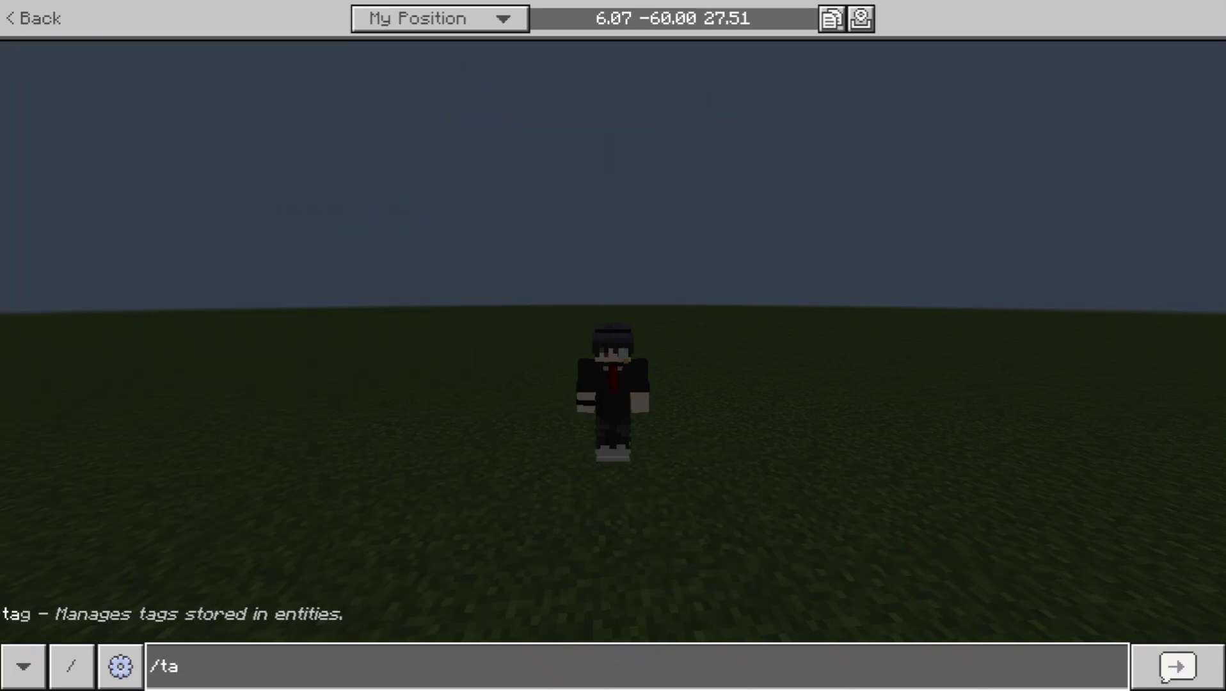
{"action": "key", "text": "Up"}
{"action": "key", "text": "Up"}
{"action": "key", "text": "Up"}
{"action": "key", "text": "Up"}
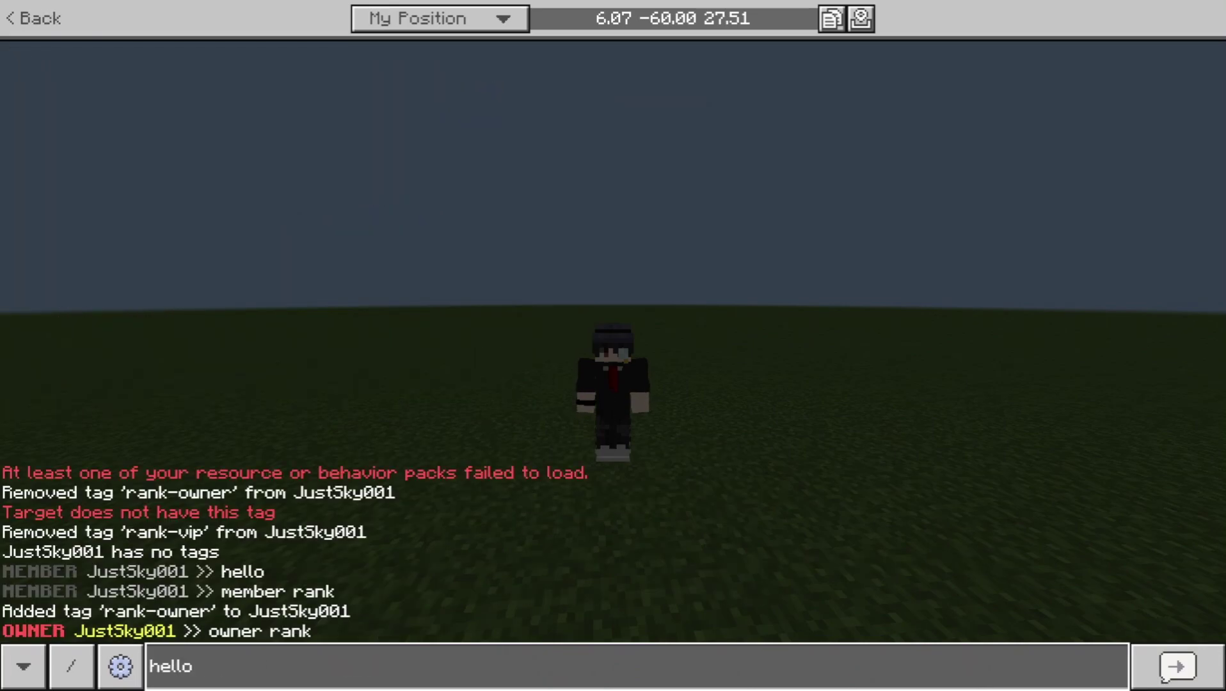
{"action": "key", "text": "Up"}
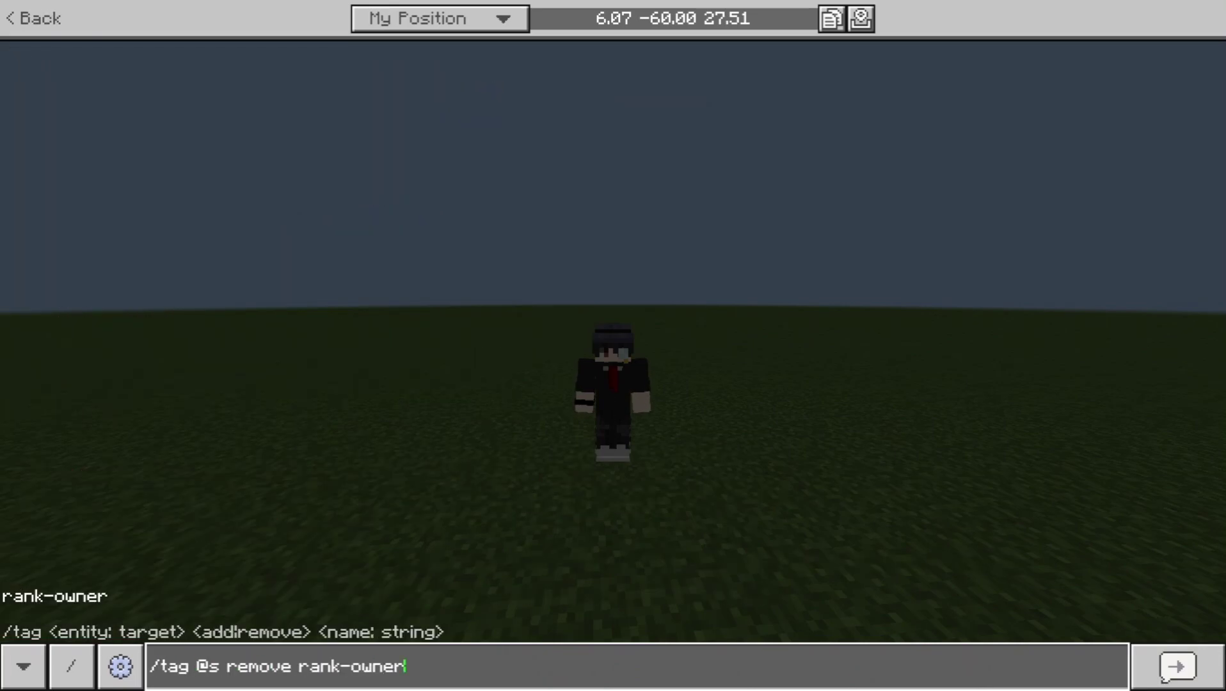
{"action": "key", "text": "Return"}
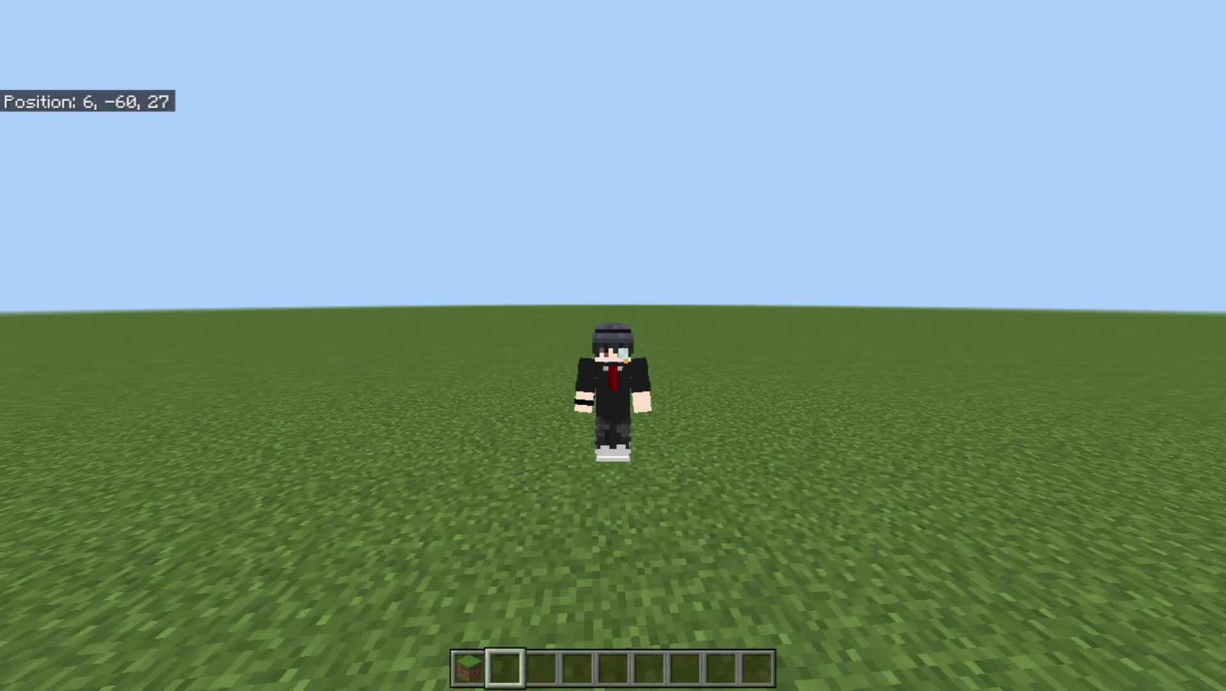
- Give the player the rank-vip tag with /tag @s add rank-vip
{"action": "key", "text": "slash"}
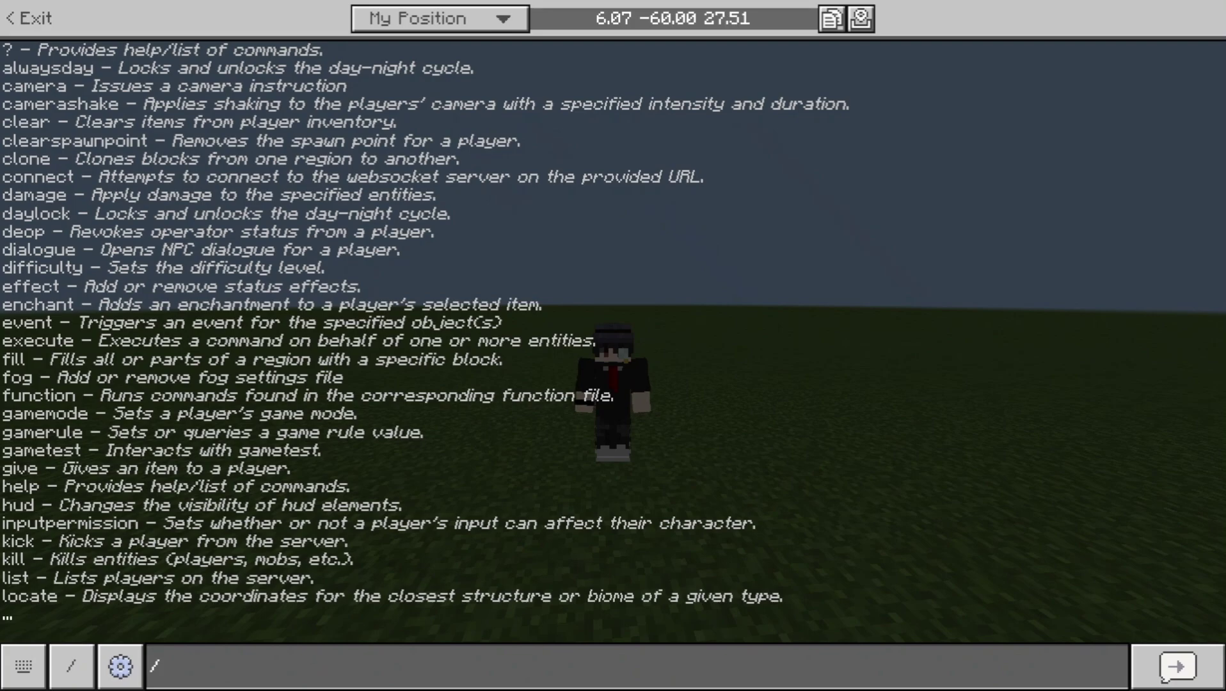
{"action": "type", "text": "tag"}
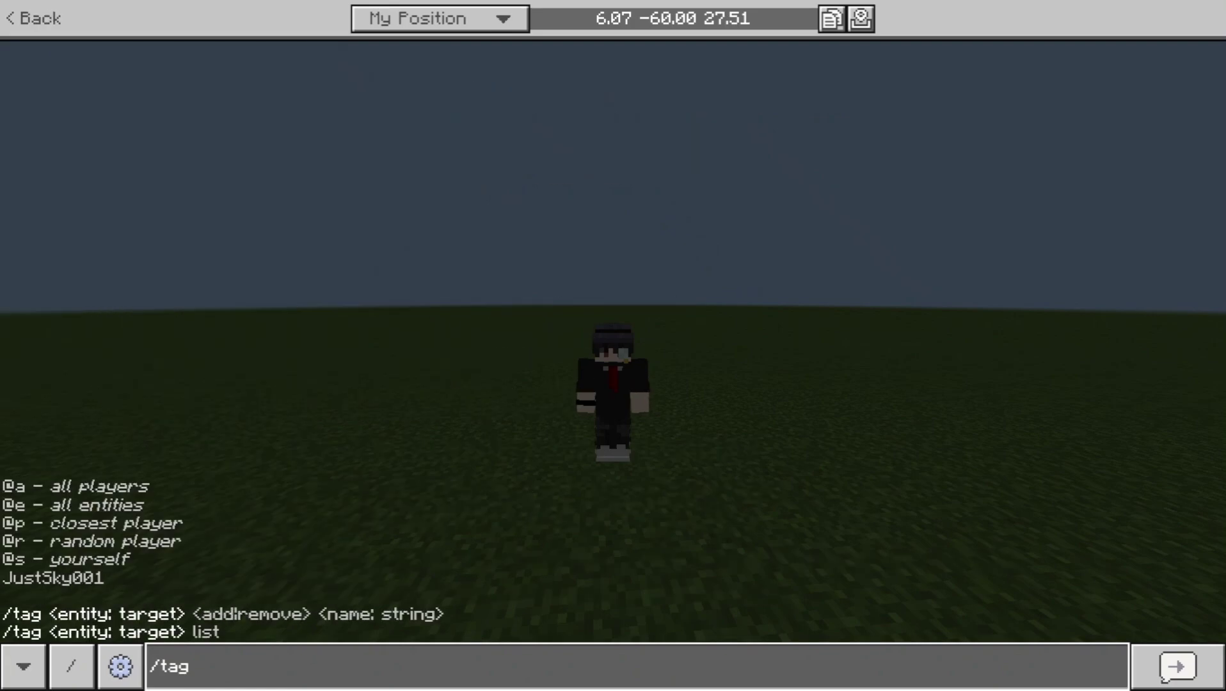
{"action": "type", "text": " @s add"}
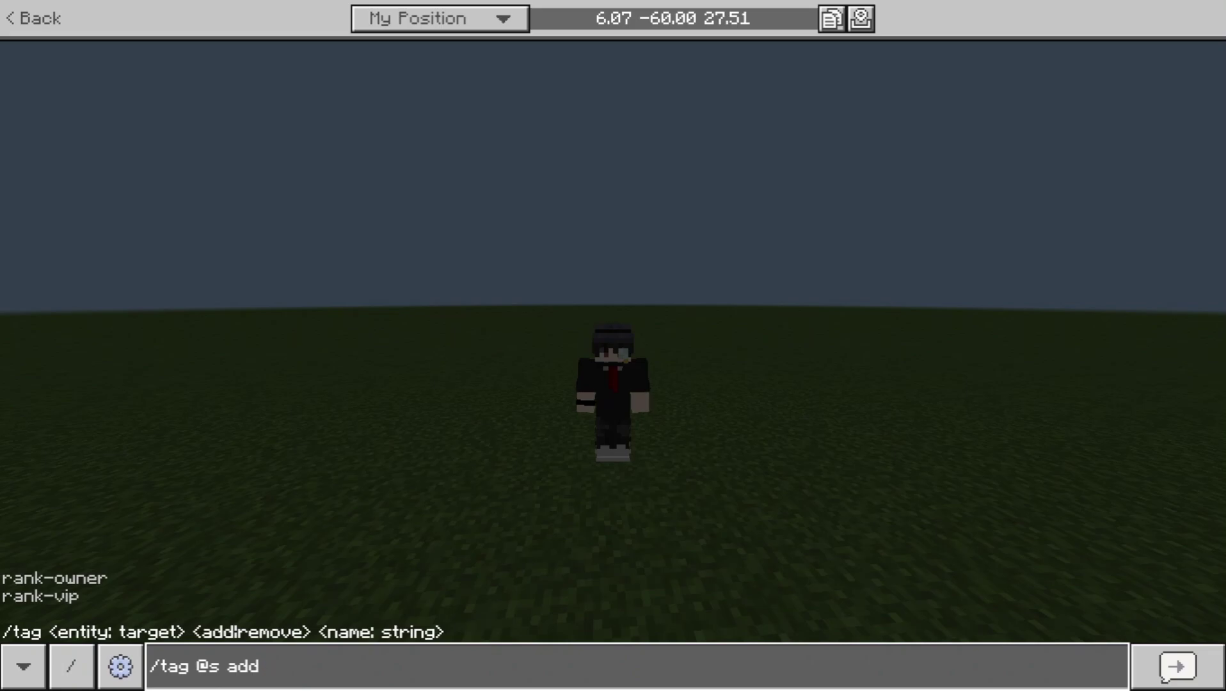
{"action": "key", "text": "Tab"}
{"action": "key", "text": "Tab"}
{"action": "key", "text": "Return"}
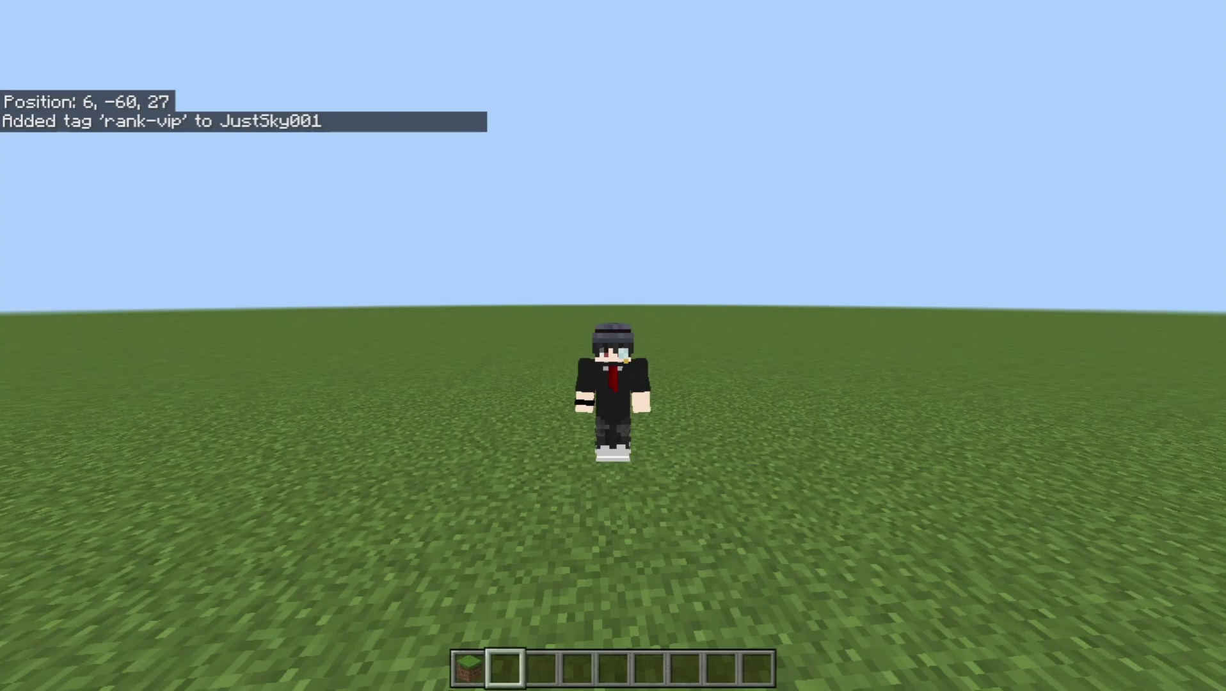
- Send 'custom rank' in chat to show the VIP prefix, then pause the game
{"action": "type", "text": "tSky001 >> "}
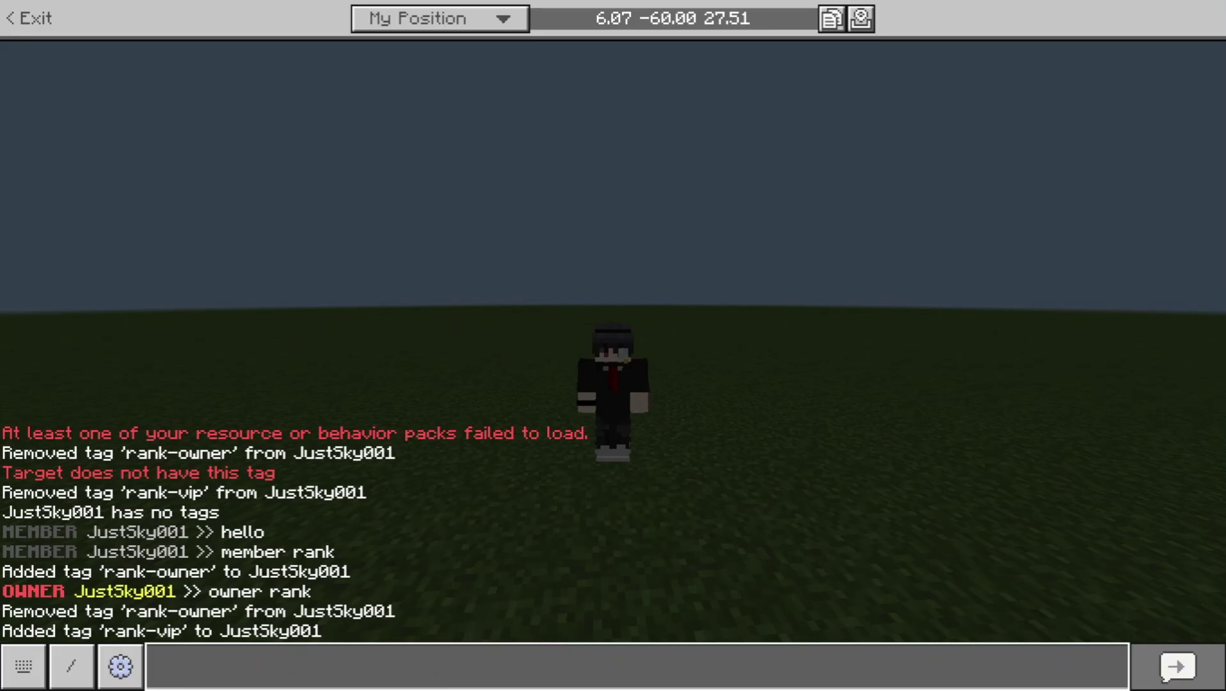
{"action": "type", "text": "custom"}
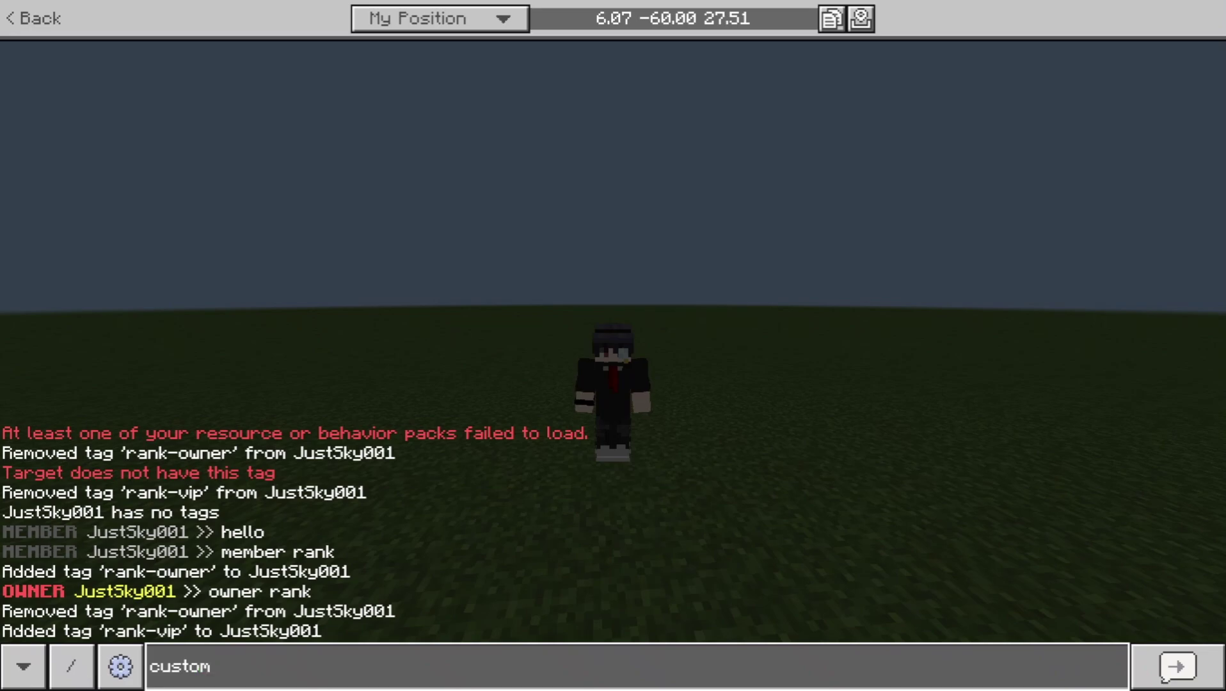
{"action": "type", "text": " rank"}
{"action": "key", "text": "Return"}
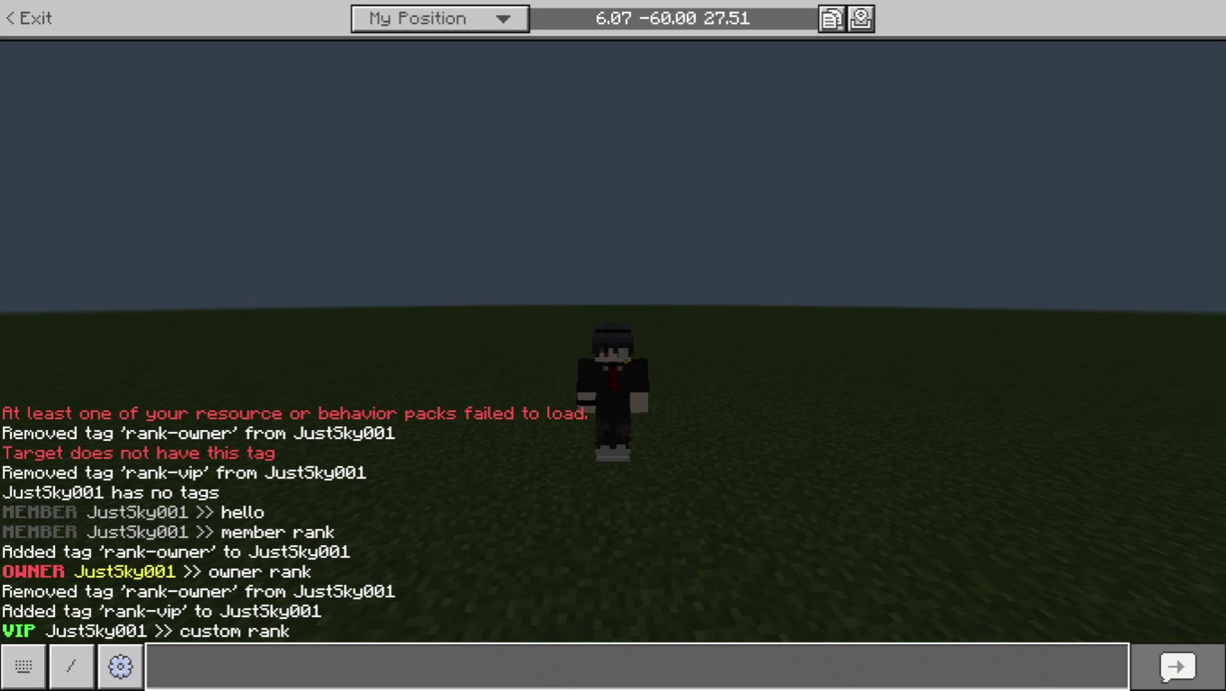
{"action": "key", "text": "Escape"}
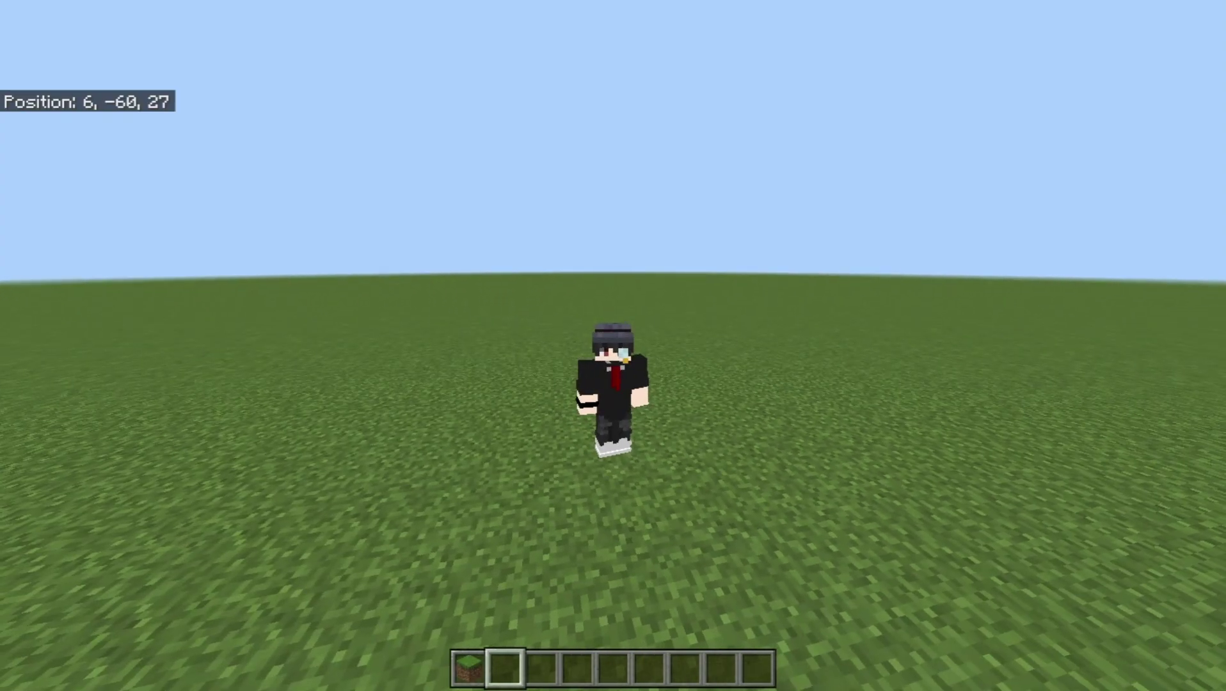
{"action": "key", "text": "Escape"}
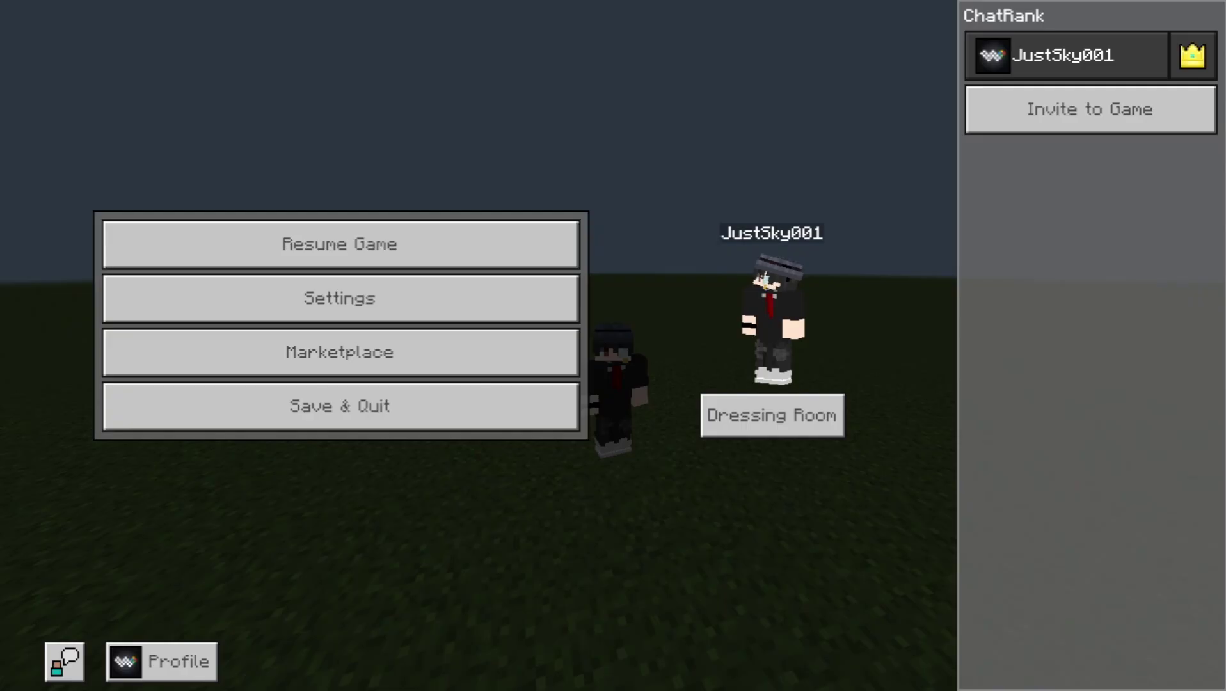